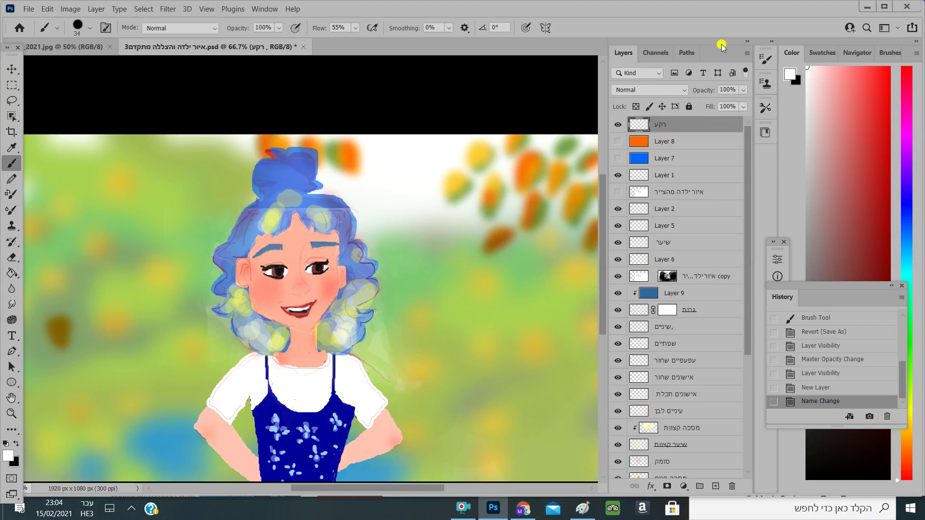
Set the foreground colour to light blue #6699ff and switch to the Paint Bucket
{"action": "left_click", "coordinate": [8, 455]}
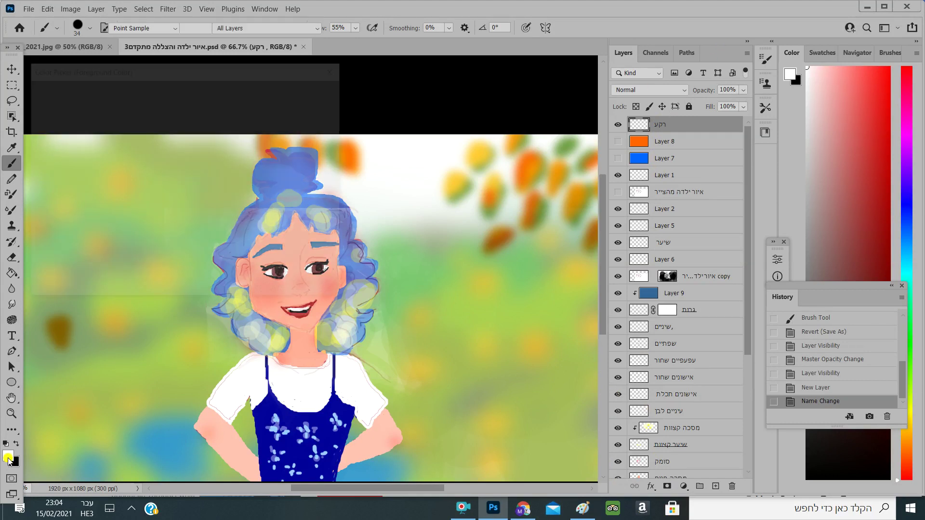
{"action": "left_click", "coordinate": [199, 159]}
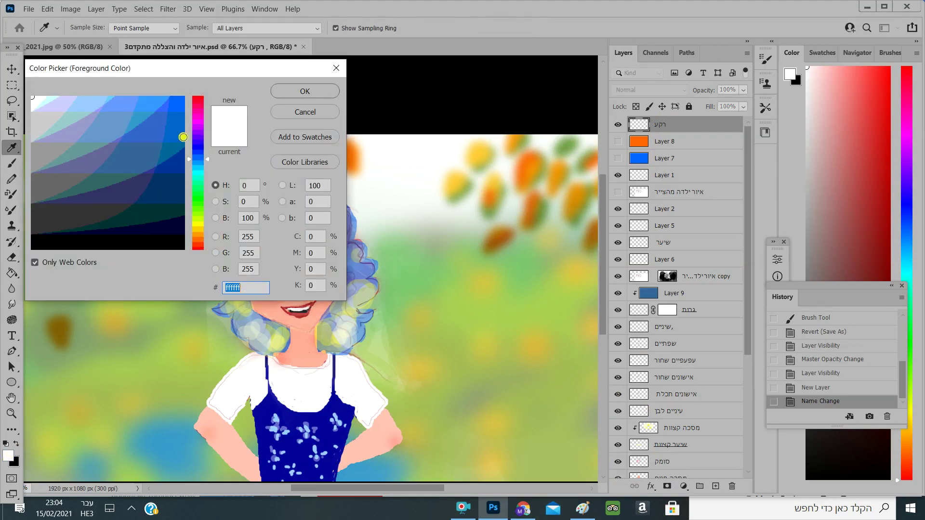
{"action": "left_click", "coordinate": [128, 104]}
{"action": "left_click", "coordinate": [284, 92]}
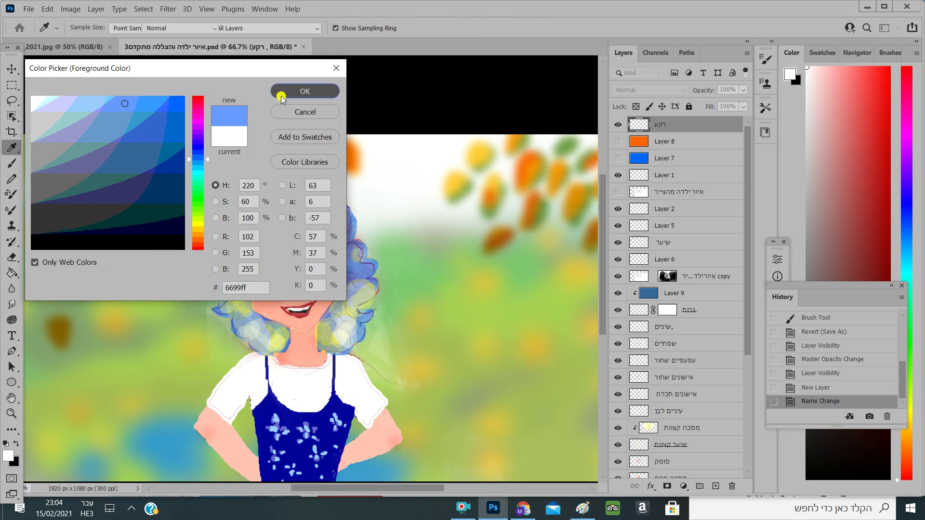
{"action": "left_click", "coordinate": [8, 271]}
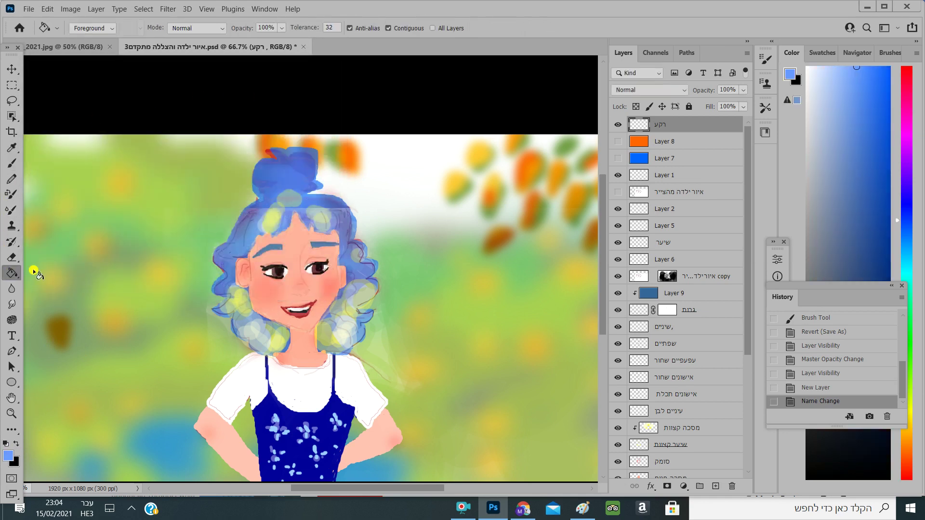
Fill the top רקע layer with light blue and set it to Multiply at 82% opacity
{"action": "left_click", "coordinate": [108, 259]}
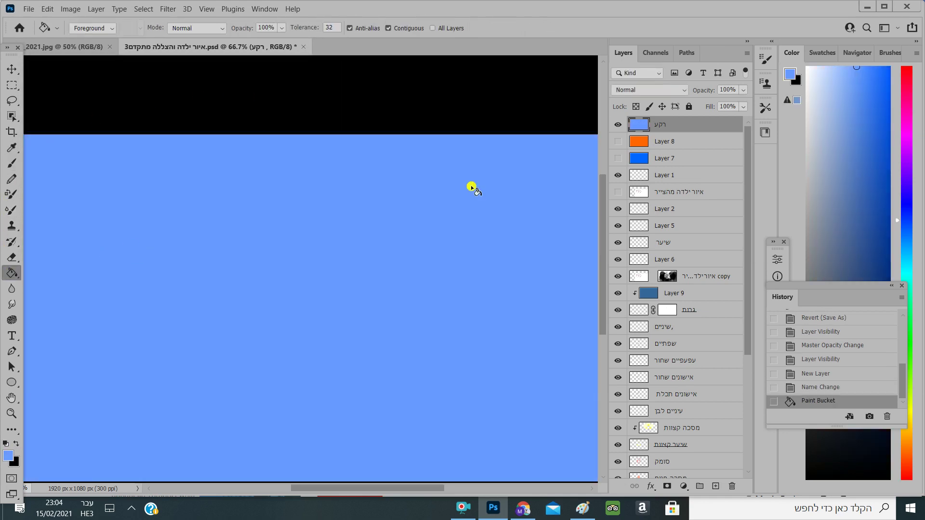
{"action": "left_click", "coordinate": [682, 90]}
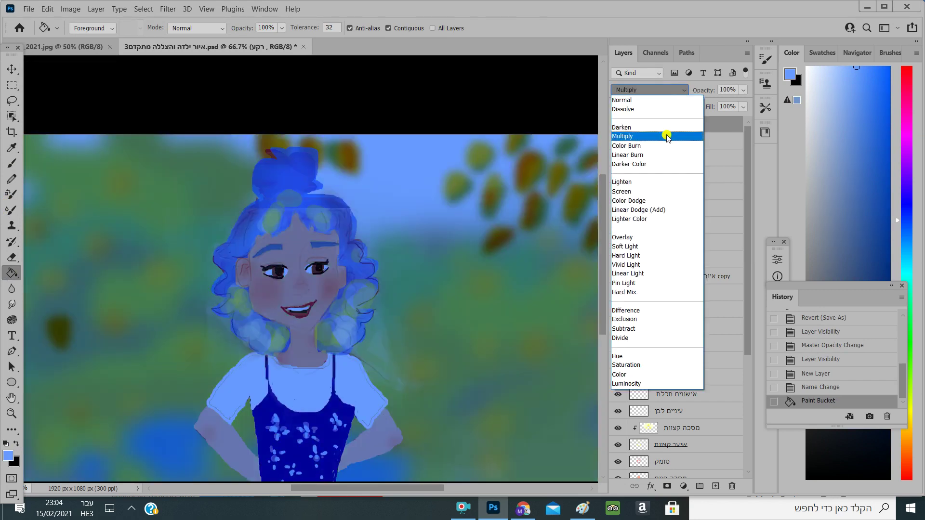
{"action": "left_click", "coordinate": [668, 137]}
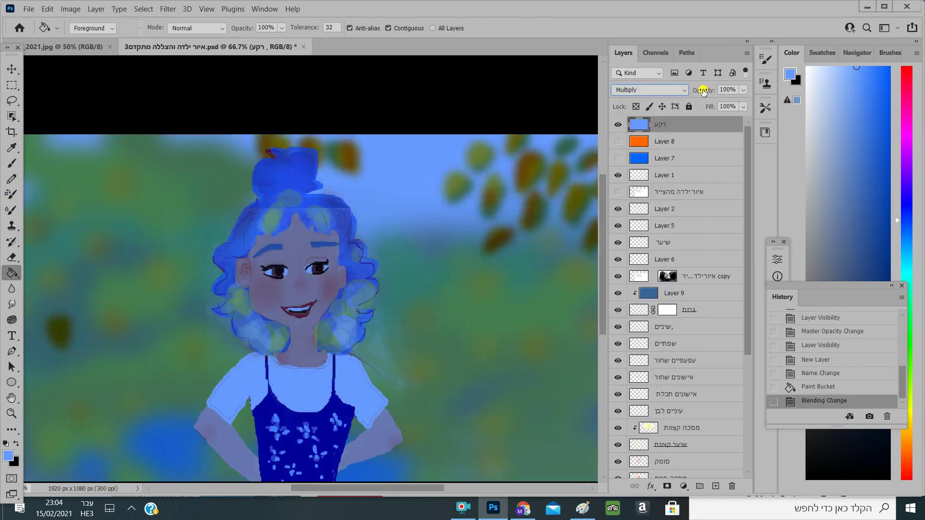
{"action": "mouse_move", "coordinate": [700, 92]}
{"action": "left_mouse_down"}
{"action": "mouse_move", "coordinate": [668, 94]}
{"action": "mouse_move", "coordinate": [715, 92]}
{"action": "mouse_move", "coordinate": [704, 92]}
{"action": "left_mouse_up"}
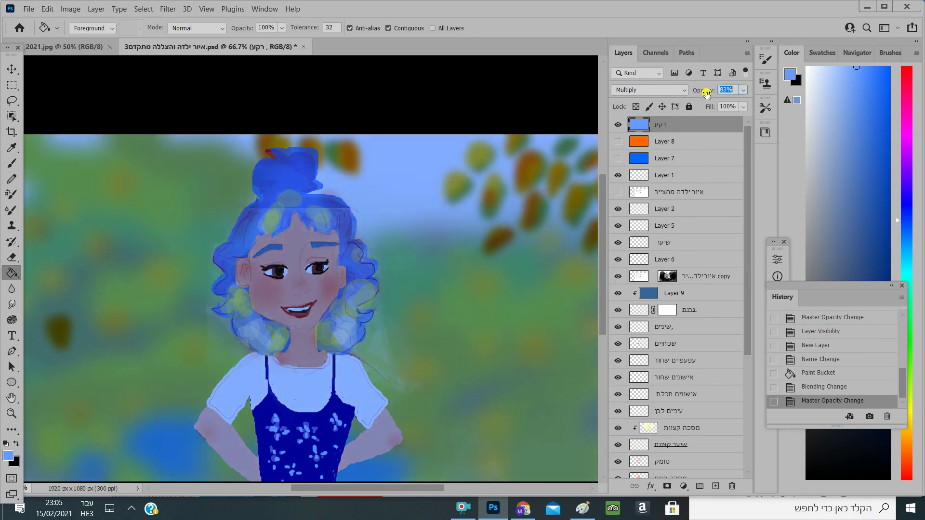
{"action": "left_click_drag", "start_coordinate": [706, 93], "coordinate": [703, 93]}
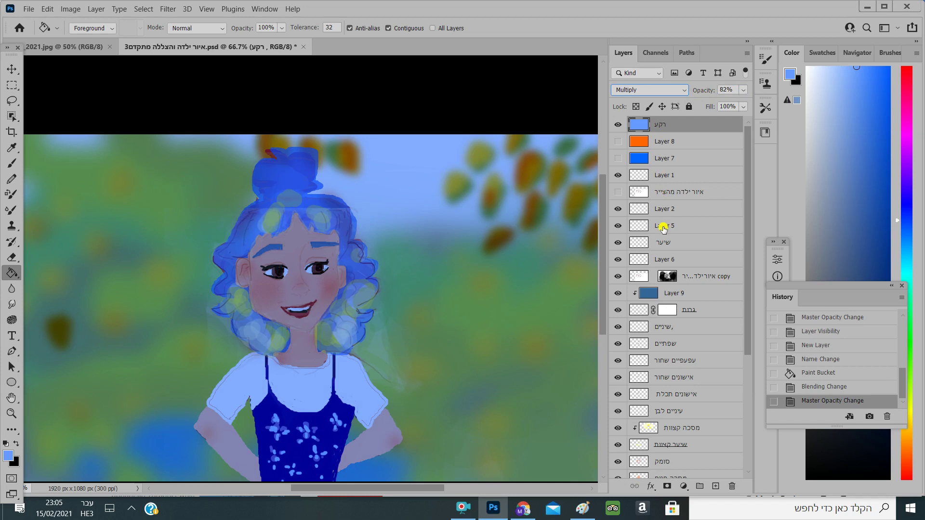
Add a new Layer 10 clipped to the blue רקע layer
{"action": "left_click", "coordinate": [716, 485]}
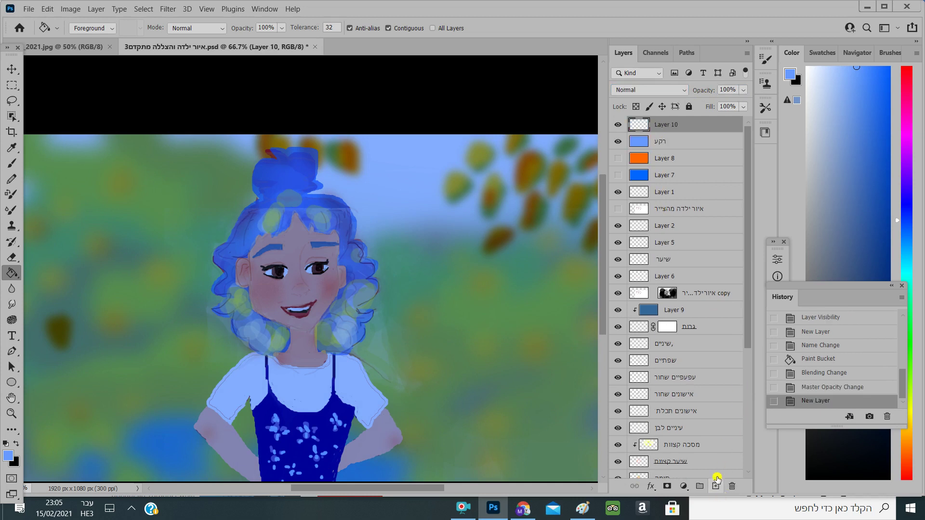
{"action": "right_click", "coordinate": [658, 123]}
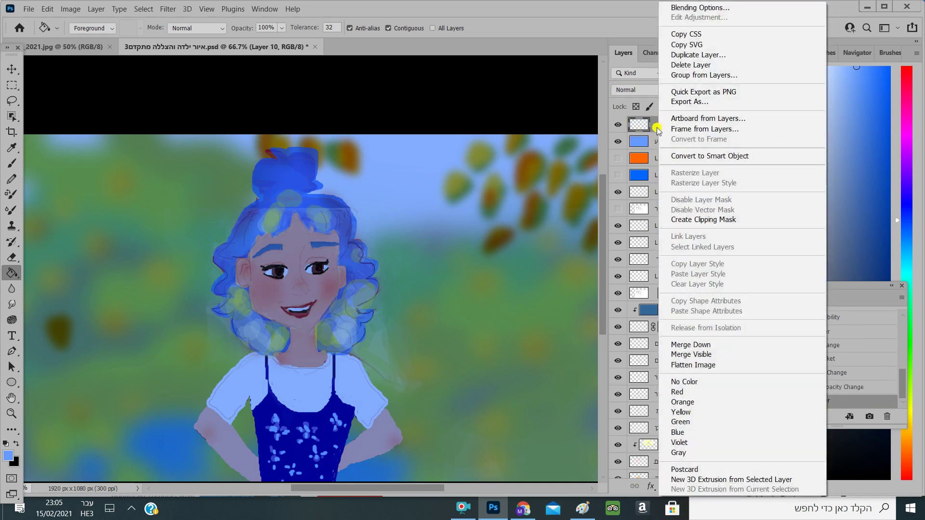
{"action": "left_click", "coordinate": [684, 219]}
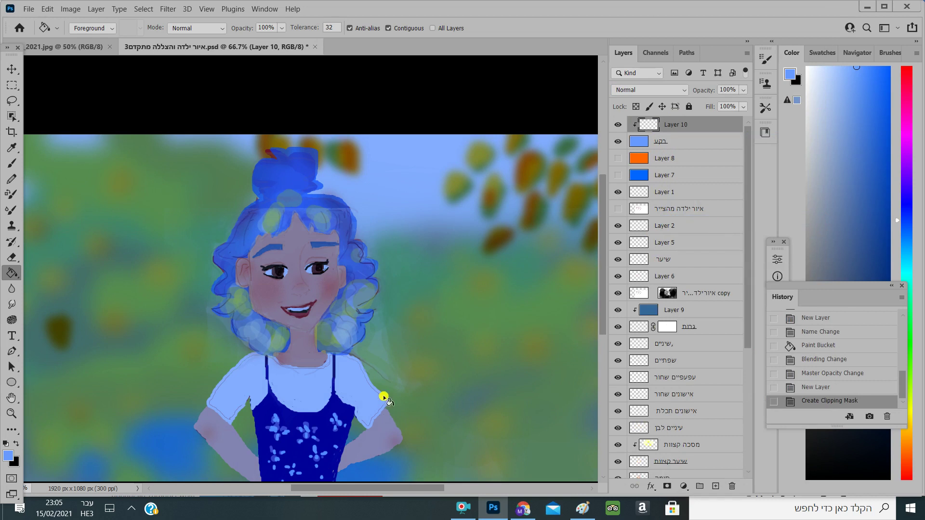
Reset the colours, make white the foreground colour and select the Brush tool
{"action": "left_click", "coordinate": [6, 443]}
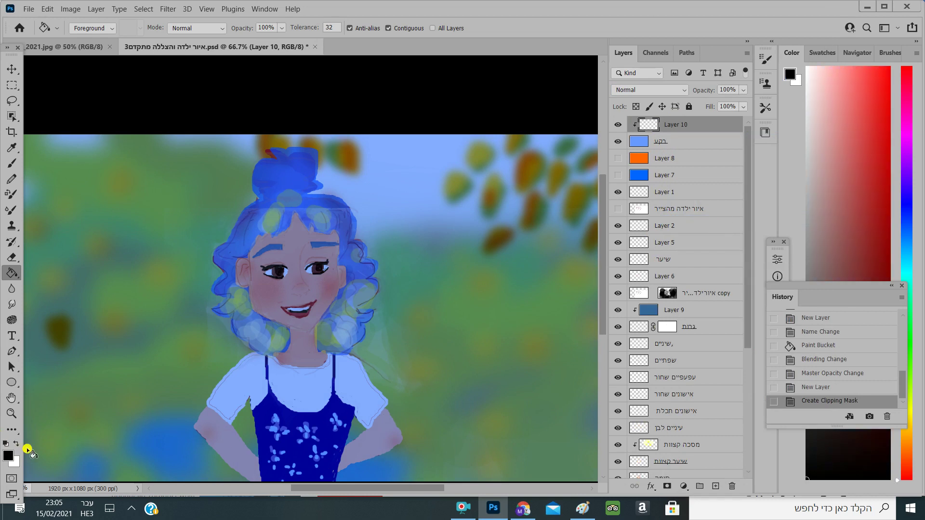
{"action": "left_click", "coordinate": [17, 444]}
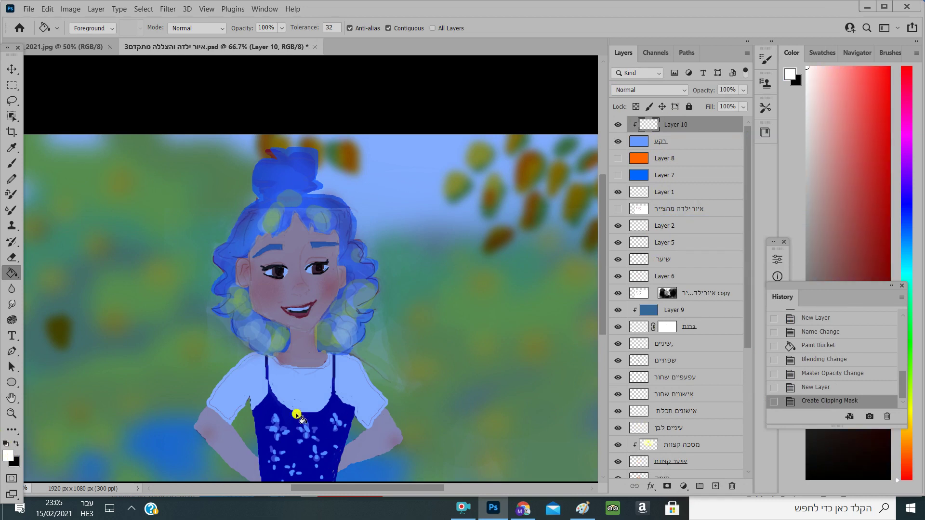
{"action": "left_click", "coordinate": [12, 163]}
Enlarge the brush and paint a light dab on the hair bun and peach down the face
{"action": "right_click", "coordinate": [163, 184], "text": "alt"}
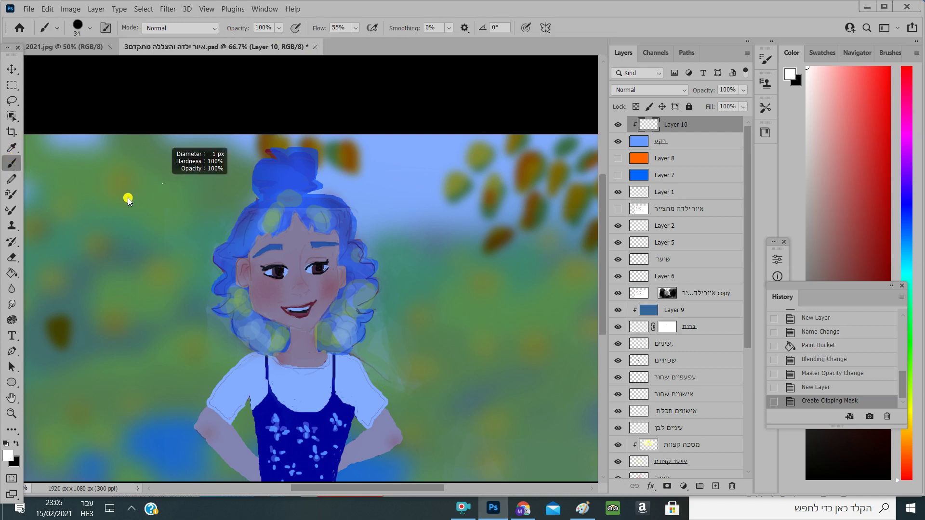
{"action": "mouse_move", "coordinate": [141, 199]}
{"action": "left_mouse_down"}
{"action": "mouse_move", "coordinate": [156, 198]}
{"action": "mouse_move", "coordinate": [127, 212]}
{"action": "left_mouse_up"}
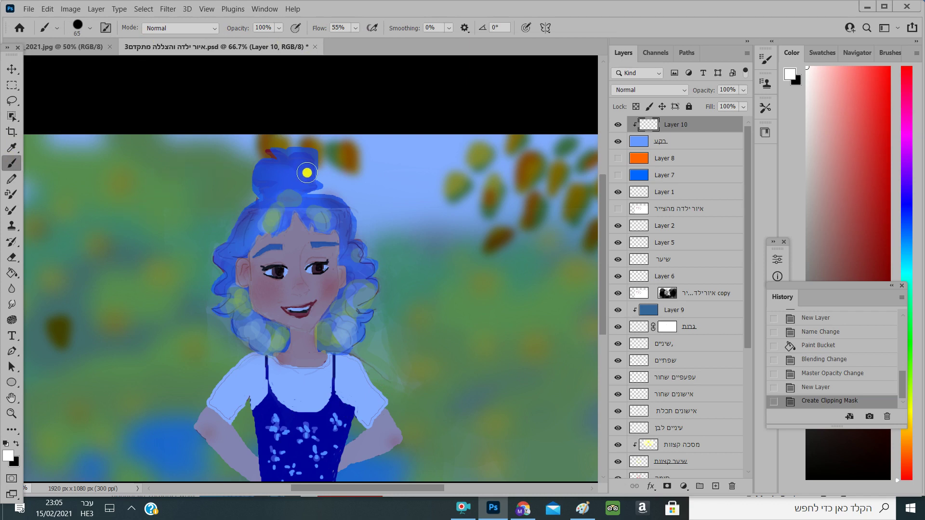
{"action": "key", "text": "alt"}
{"action": "mouse_move", "coordinate": [298, 159]}
{"action": "left_mouse_down"}
{"action": "mouse_move", "coordinate": [295, 181]}
{"action": "mouse_move", "coordinate": [270, 173]}
{"action": "mouse_move", "coordinate": [275, 224]}
{"action": "mouse_move", "coordinate": [286, 248]}
{"action": "mouse_move", "coordinate": [283, 238]}
{"action": "mouse_move", "coordinate": [315, 231]}
{"action": "mouse_move", "coordinate": [286, 224]}
{"action": "mouse_move", "coordinate": [309, 209]}
{"action": "mouse_move", "coordinate": [320, 224]}
{"action": "mouse_move", "coordinate": [274, 212]}
{"action": "mouse_move", "coordinate": [272, 230]}
{"action": "left_mouse_up"}
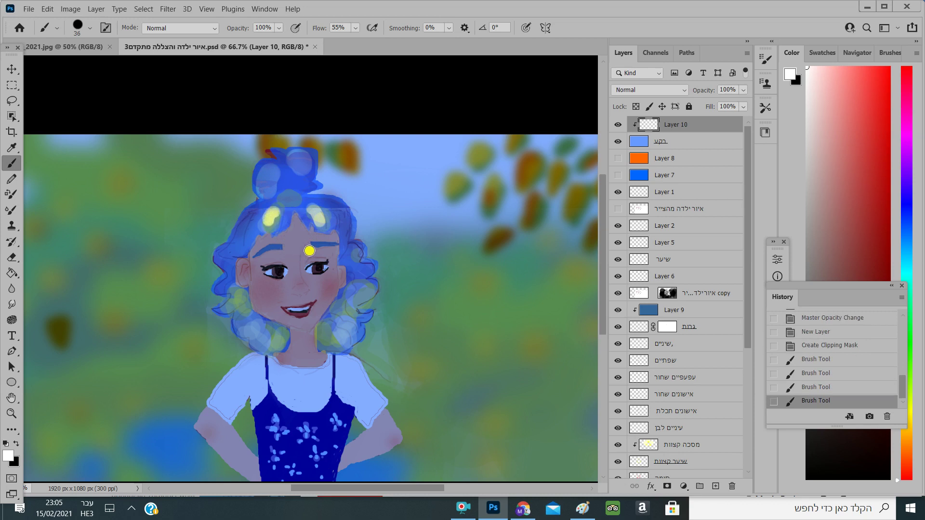
{"action": "mouse_move", "coordinate": [316, 251]}
{"action": "left_mouse_down"}
{"action": "mouse_move", "coordinate": [316, 272]}
{"action": "mouse_move", "coordinate": [296, 285]}
{"action": "left_mouse_up"}
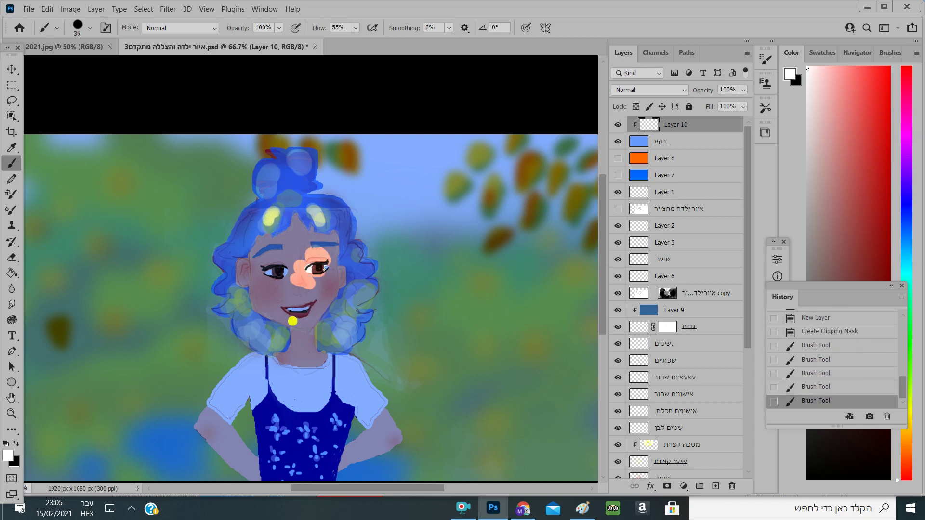
{"action": "mouse_move", "coordinate": [304, 274]}
{"action": "left_mouse_down"}
{"action": "mouse_move", "coordinate": [322, 294]}
{"action": "mouse_move", "coordinate": [299, 300]}
{"action": "mouse_move", "coordinate": [302, 320]}
{"action": "left_mouse_up"}
Paint white highlights across the shirt collar and up the neck, undoing and redoing strokes
{"action": "mouse_move", "coordinate": [334, 374]}
{"action": "left_mouse_down"}
{"action": "mouse_move", "coordinate": [346, 375]}
{"action": "mouse_move", "coordinate": [311, 388]}
{"action": "mouse_move", "coordinate": [310, 407]}
{"action": "left_mouse_up"}
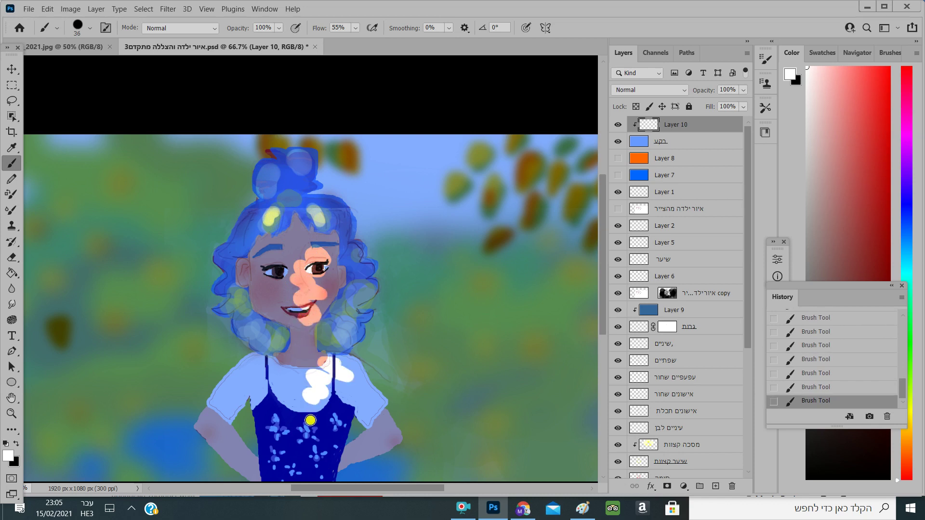
{"action": "mouse_move", "coordinate": [297, 373]}
{"action": "left_mouse_down"}
{"action": "mouse_move", "coordinate": [255, 374]}
{"action": "mouse_move", "coordinate": [276, 417]}
{"action": "mouse_move", "coordinate": [241, 392]}
{"action": "mouse_move", "coordinate": [228, 407]}
{"action": "mouse_move", "coordinate": [218, 398]}
{"action": "mouse_move", "coordinate": [230, 415]}
{"action": "mouse_move", "coordinate": [199, 425]}
{"action": "mouse_move", "coordinate": [215, 445]}
{"action": "left_mouse_up"}
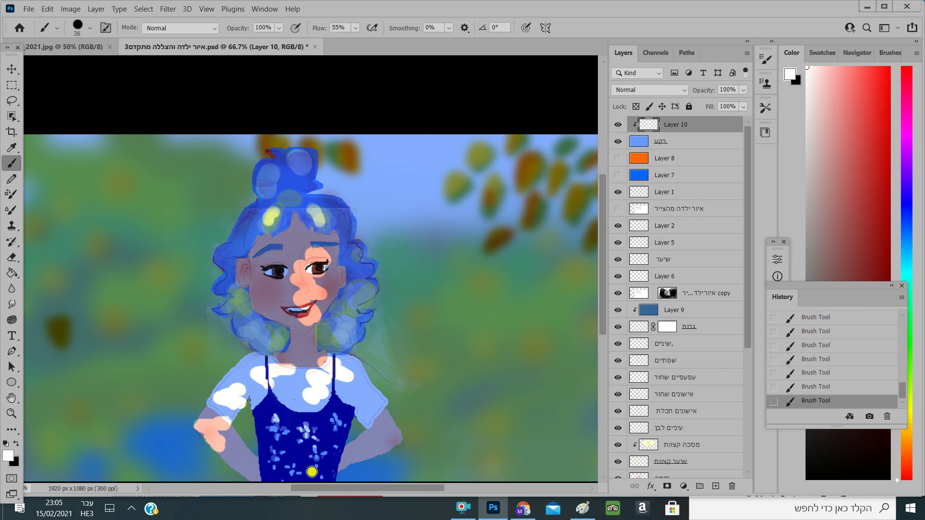
{"action": "key", "text": "ctrl+z"}
{"action": "key", "text": "ctrl+z"}
{"action": "key", "text": "ctrl+z"}
{"action": "key", "text": "ctrl+z"}
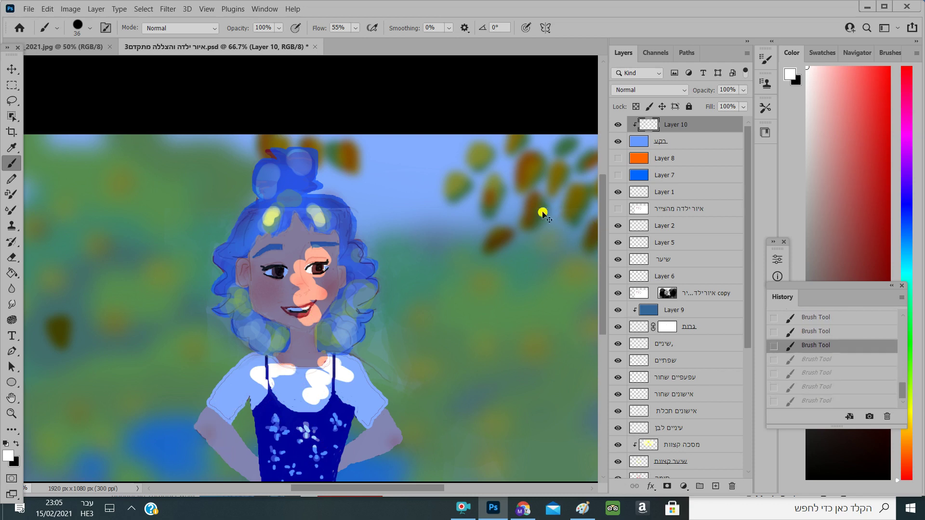
{"action": "key", "text": "ctrl+z"}
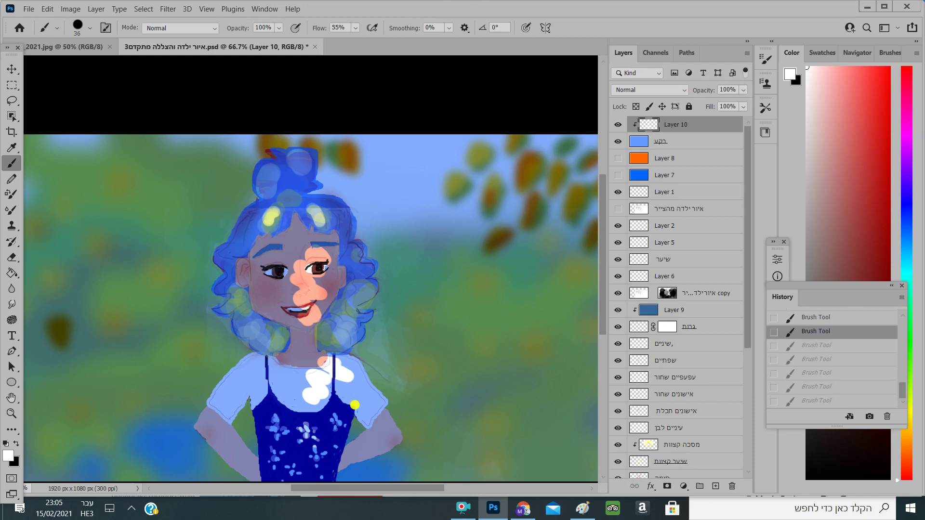
{"action": "key", "text": "ctrl+shift+z"}
{"action": "key", "text": "ctrl+shift+z"}
{"action": "key", "text": "ctrl+shift+z"}
{"action": "key", "text": "ctrl+shift+z"}
{"action": "key", "text": "ctrl+shift+z"}
{"action": "mouse_move", "coordinate": [334, 415]}
{"action": "left_mouse_down"}
{"action": "mouse_move", "coordinate": [288, 387]}
{"action": "mouse_move", "coordinate": [316, 383]}
{"action": "mouse_move", "coordinate": [302, 351]}
{"action": "mouse_move", "coordinate": [313, 334]}
{"action": "mouse_move", "coordinate": [368, 331]}
{"action": "left_mouse_up"}
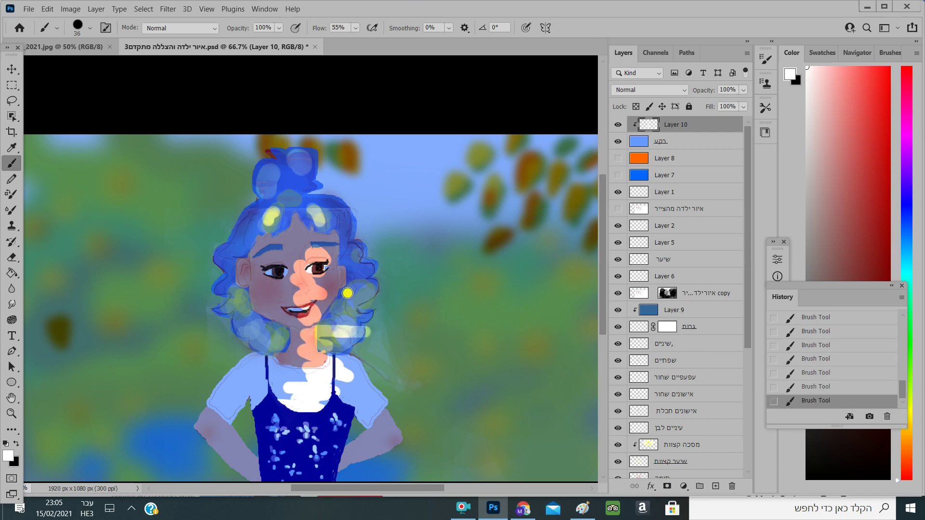
Try peach strokes on the left face, forehead and cheek, then undo them
{"action": "mouse_move", "coordinate": [267, 244]}
{"action": "left_mouse_down"}
{"action": "mouse_move", "coordinate": [286, 295]}
{"action": "mouse_move", "coordinate": [305, 286]}
{"action": "mouse_move", "coordinate": [294, 282]}
{"action": "mouse_move", "coordinate": [276, 304]}
{"action": "mouse_move", "coordinate": [299, 322]}
{"action": "left_mouse_up"}
{"action": "key", "text": "ctrl+z"}
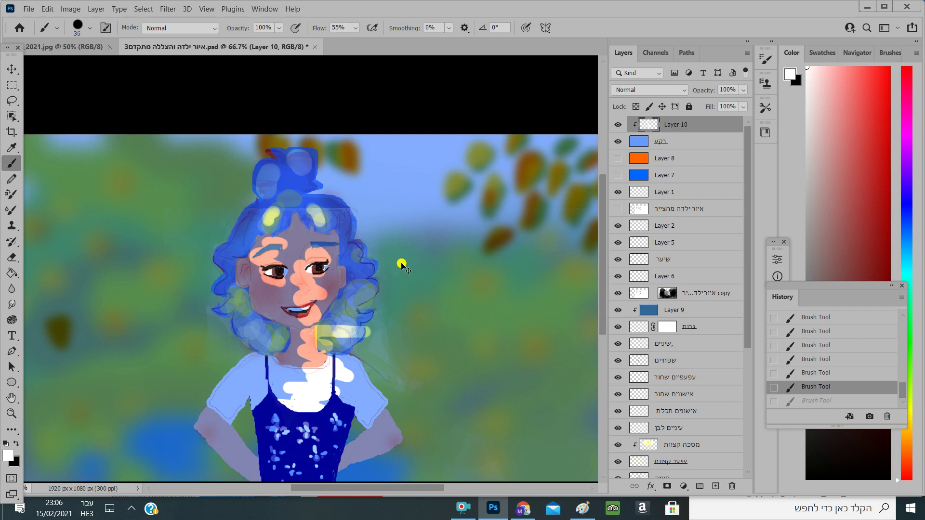
{"action": "key", "text": "ctrl+z"}
{"action": "mouse_move", "coordinate": [333, 234]}
{"action": "left_mouse_down"}
{"action": "mouse_move", "coordinate": [324, 232]}
{"action": "mouse_move", "coordinate": [335, 236]}
{"action": "mouse_move", "coordinate": [342, 208]}
{"action": "left_mouse_up"}
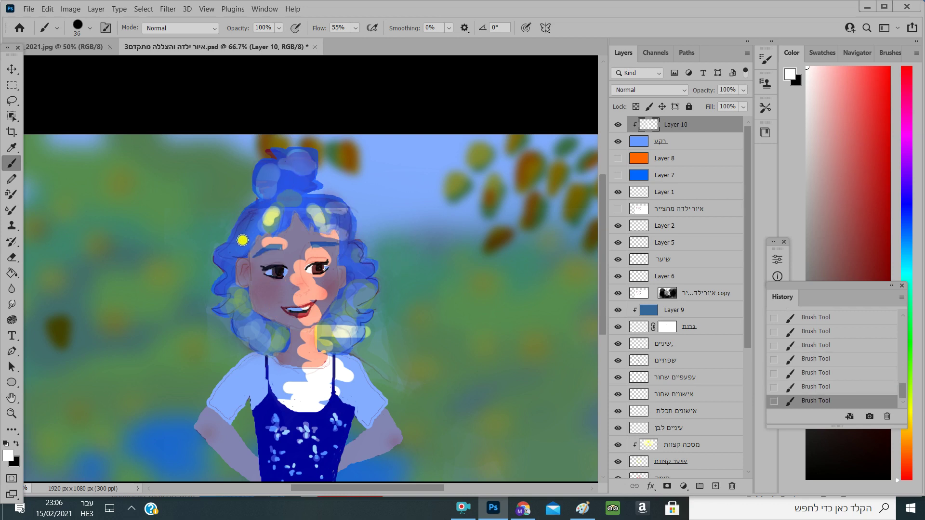
{"action": "mouse_move", "coordinate": [256, 282]}
{"action": "left_mouse_down"}
{"action": "mouse_move", "coordinate": [281, 283]}
{"action": "mouse_move", "coordinate": [276, 302]}
{"action": "mouse_move", "coordinate": [289, 313]}
{"action": "left_mouse_up"}
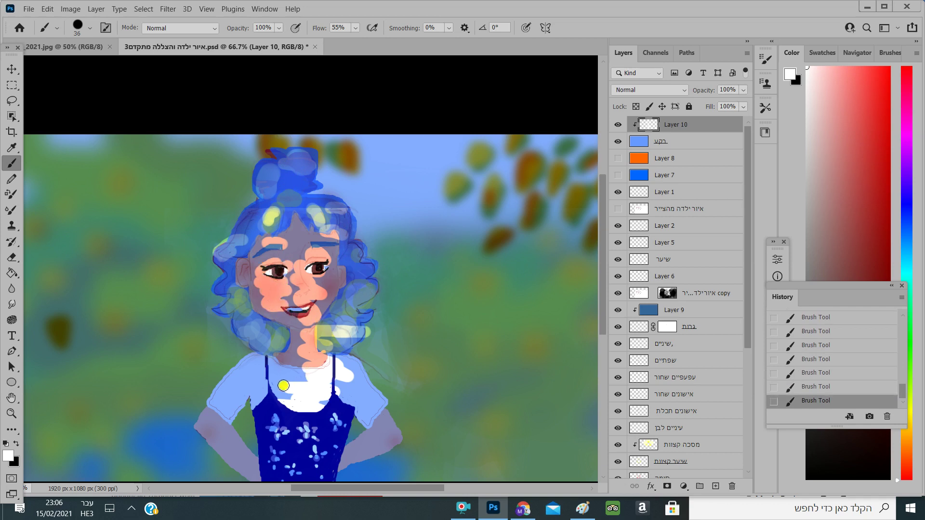
{"action": "key", "text": "ctrl+z"}
{"action": "key", "text": "ctrl+z"}
{"action": "key", "text": "ctrl+z"}
{"action": "key", "text": "ctrl+z"}
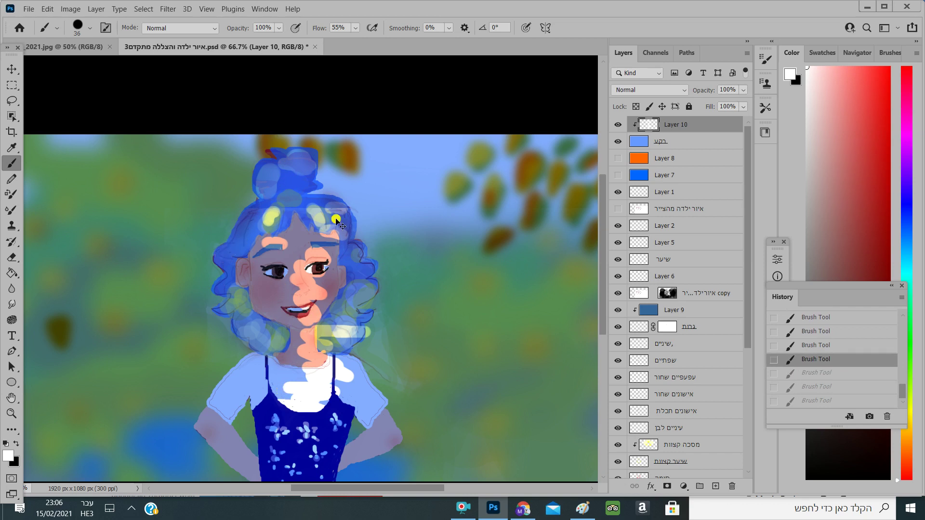
{"action": "key", "text": "ctrl+z"}
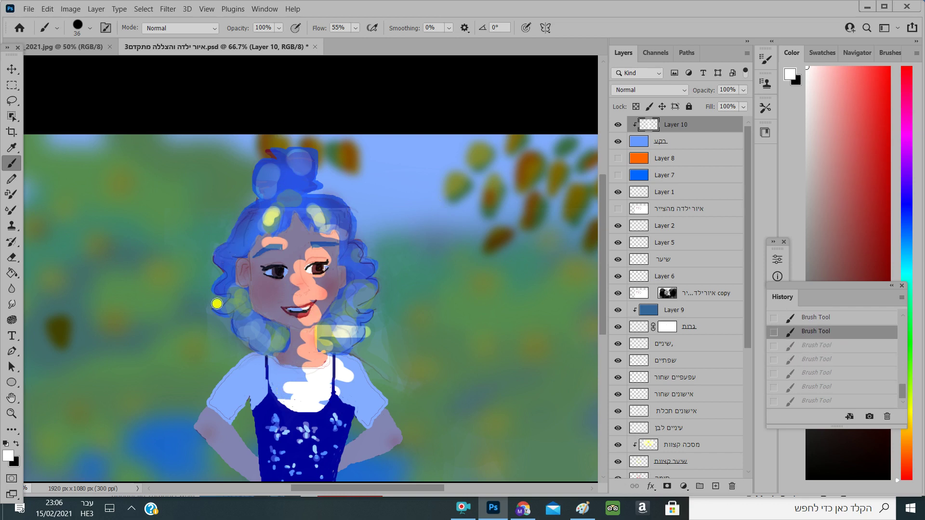
{"action": "right_click", "coordinate": [217, 304]}
Restore the undone face strokes, resize the brush and discard a trial stroke between the eyes
{"action": "key", "text": "alt"}
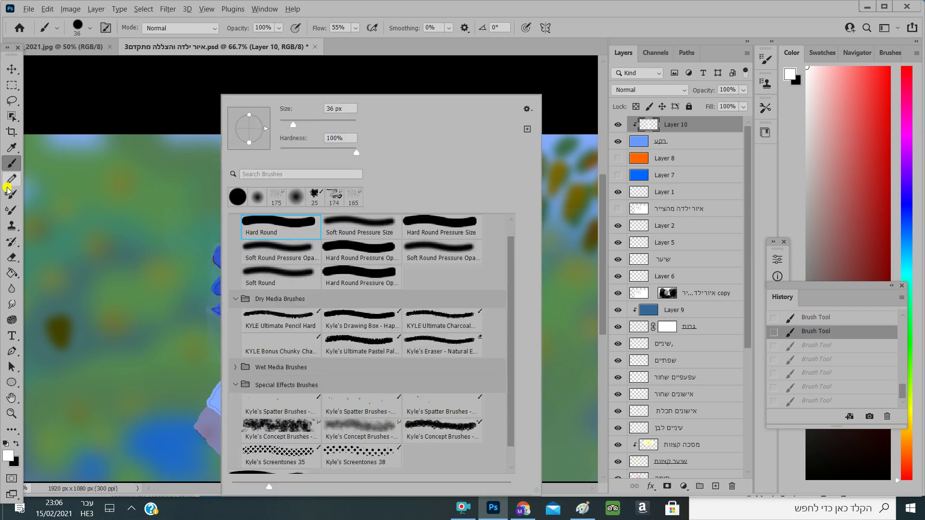
{"action": "left_click", "coordinate": [450, 70]}
{"action": "key", "text": "ctrl+shift+z"}
{"action": "key", "text": "ctrl+shift+z"}
{"action": "key", "text": "ctrl+shift+z"}
{"action": "key", "text": "ctrl+shift+z"}
{"action": "key", "text": "ctrl+shift+z"}
{"action": "left_click_drag", "start_coordinate": [374, 149], "coordinate": [370, 159]}
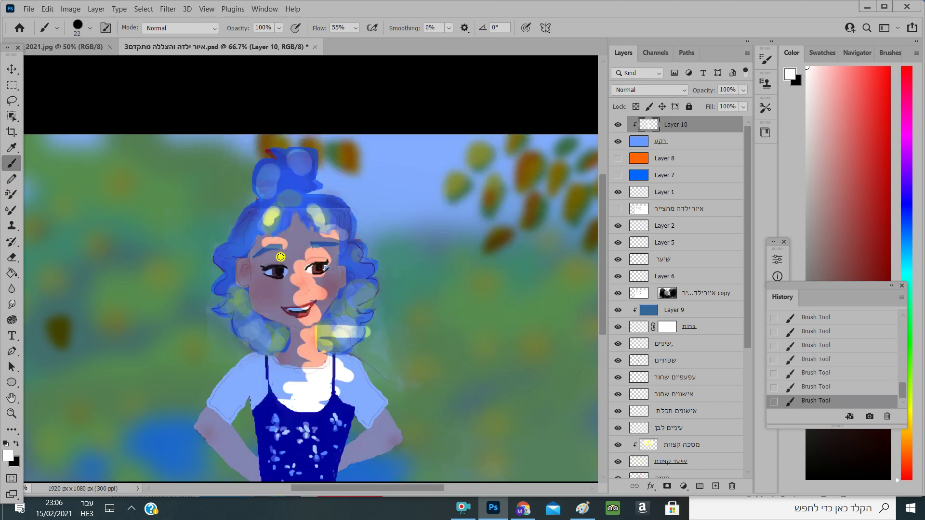
{"action": "left_click_drag", "start_coordinate": [273, 263], "coordinate": [295, 265]}
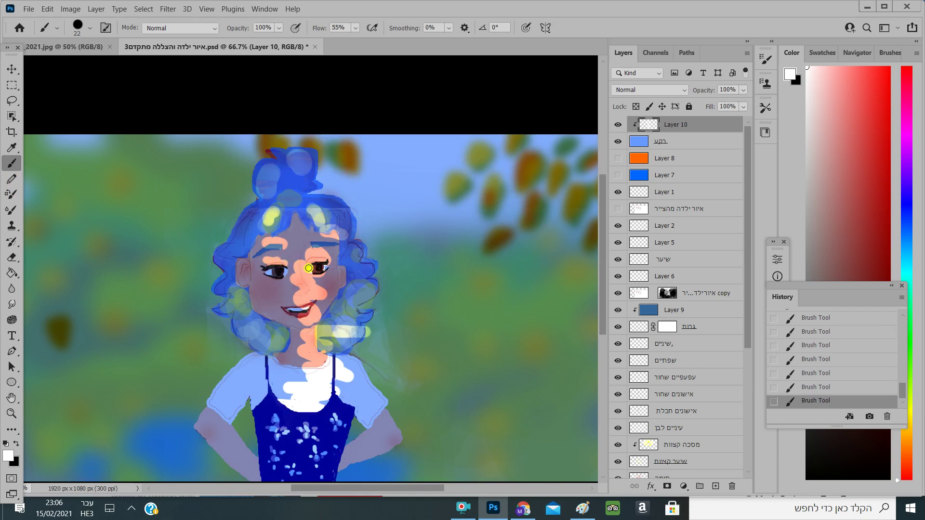
{"action": "key", "text": "ctrl+z"}
{"action": "key", "text": "ctrl+z"}
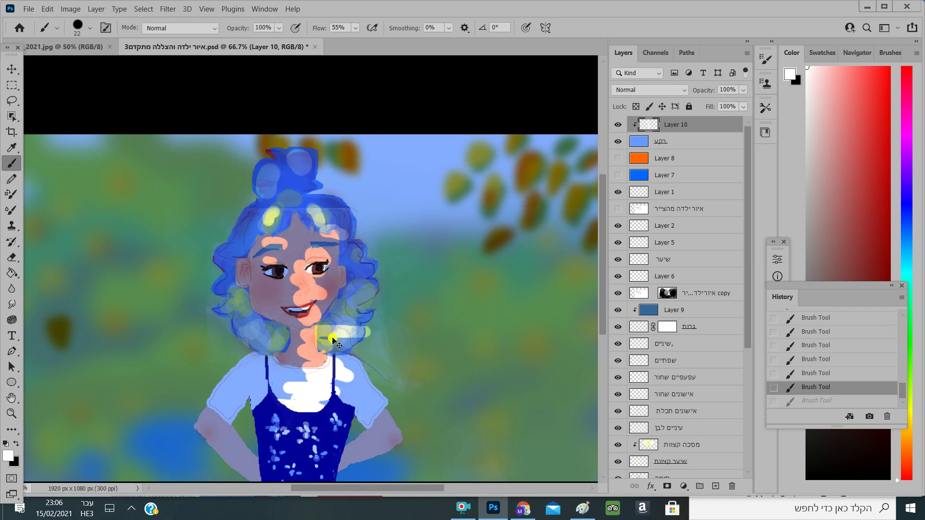
Paint trial strokes on the torso, hair, left cheek and sleeve, then undo most of them
{"action": "left_click_drag", "start_coordinate": [334, 381], "coordinate": [376, 445]}
{"action": "mouse_move", "coordinate": [397, 254]}
{"action": "left_mouse_down"}
{"action": "mouse_move", "coordinate": [345, 309]}
{"action": "mouse_move", "coordinate": [366, 307]}
{"action": "mouse_move", "coordinate": [367, 326]}
{"action": "left_mouse_up"}
{"action": "left_click_drag", "start_coordinate": [265, 284], "coordinate": [267, 318]}
{"action": "mouse_move", "coordinate": [284, 261]}
{"action": "left_mouse_down"}
{"action": "mouse_move", "coordinate": [252, 244]}
{"action": "mouse_move", "coordinate": [244, 216]}
{"action": "mouse_move", "coordinate": [260, 209]}
{"action": "left_mouse_up"}
{"action": "mouse_move", "coordinate": [233, 371]}
{"action": "left_mouse_down"}
{"action": "mouse_move", "coordinate": [216, 389]}
{"action": "mouse_move", "coordinate": [234, 420]}
{"action": "mouse_move", "coordinate": [292, 414]}
{"action": "left_mouse_up"}
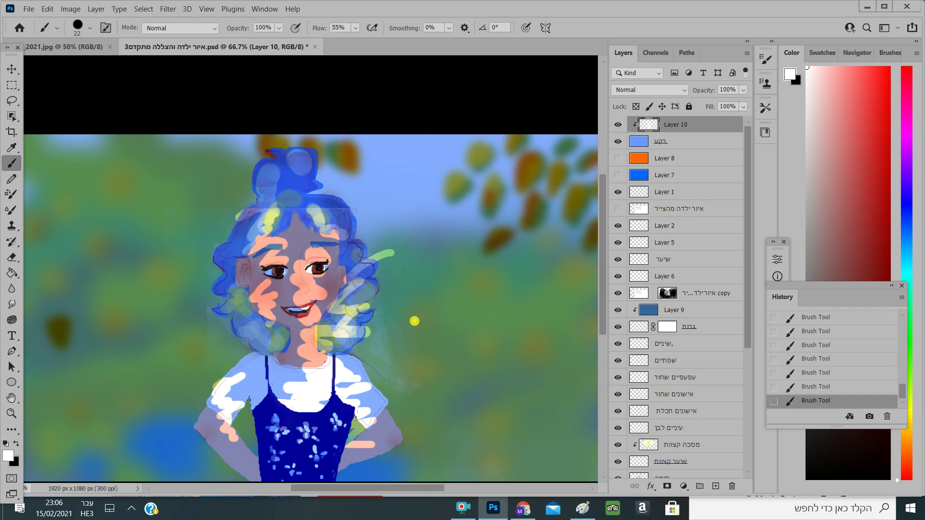
{"action": "key", "text": "ctrl+z"}
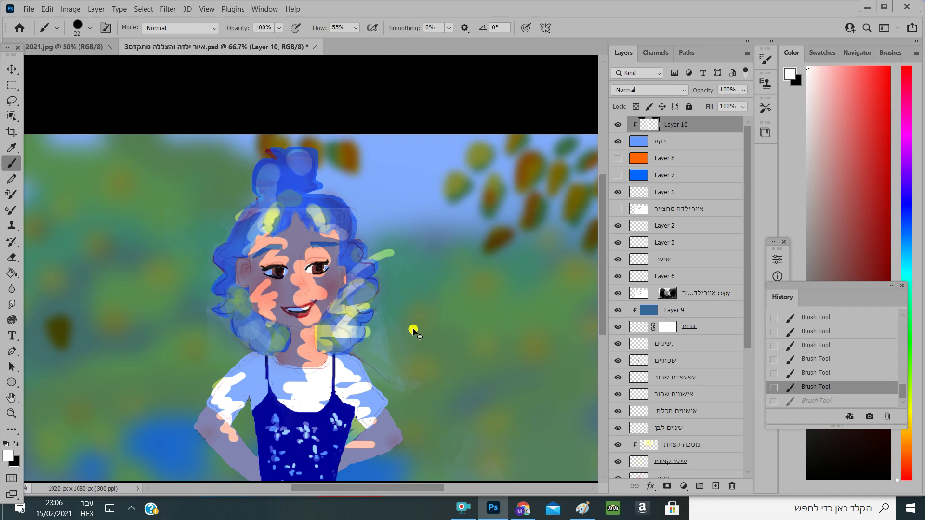
{"action": "key", "text": "ctrl+z"}
{"action": "key", "text": "ctrl+z"}
{"action": "key", "text": "ctrl+z"}
{"action": "key", "text": "ctrl+z"}
{"action": "key", "text": "ctrl+z"}
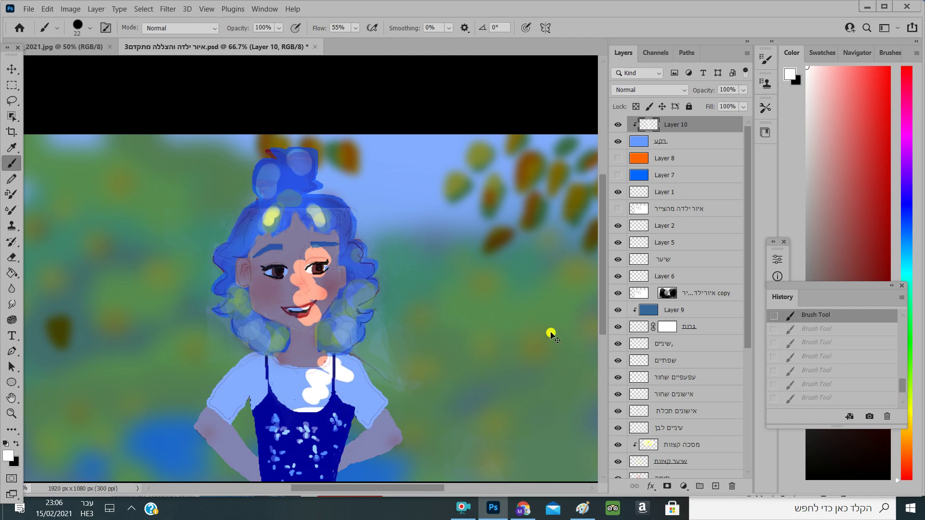
{"action": "key", "text": "ctrl+z"}
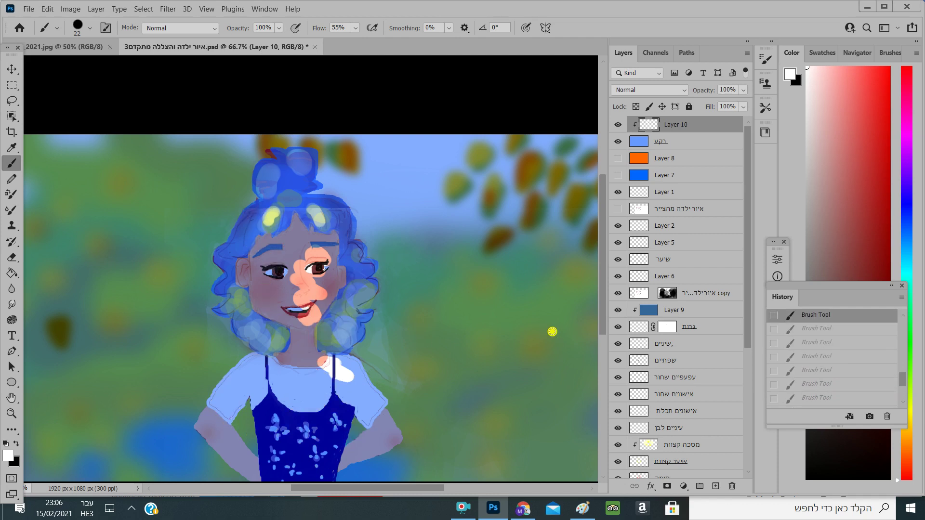
Dismiss the Start menu and set the brush to 53 px
{"action": "key", "text": "super"}
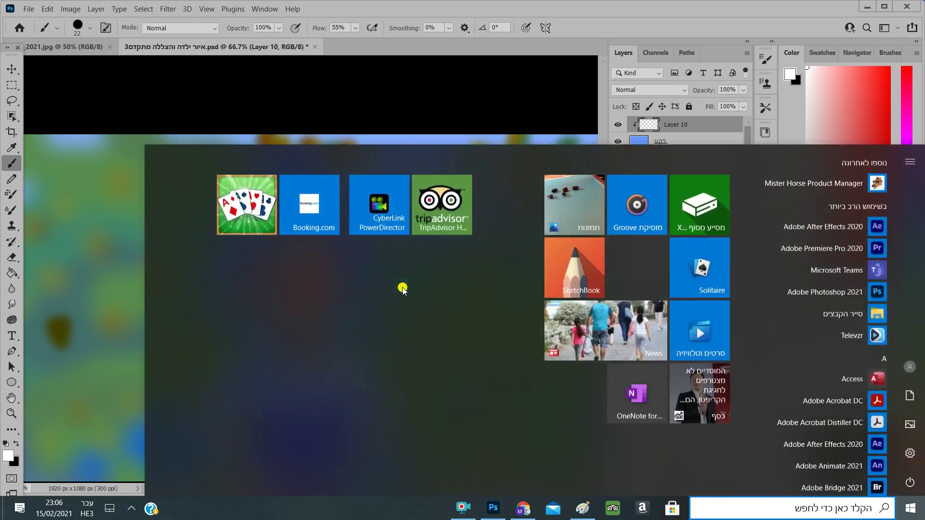
{"action": "key", "text": "Escape"}
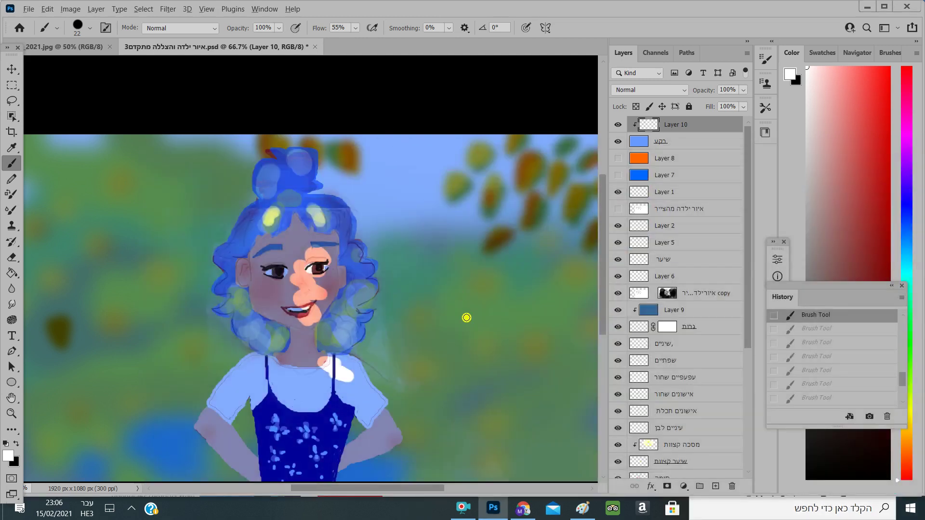
{"action": "right_click", "coordinate": [466, 317], "text": "alt"}
{"action": "right_click", "coordinate": [273, 287]}
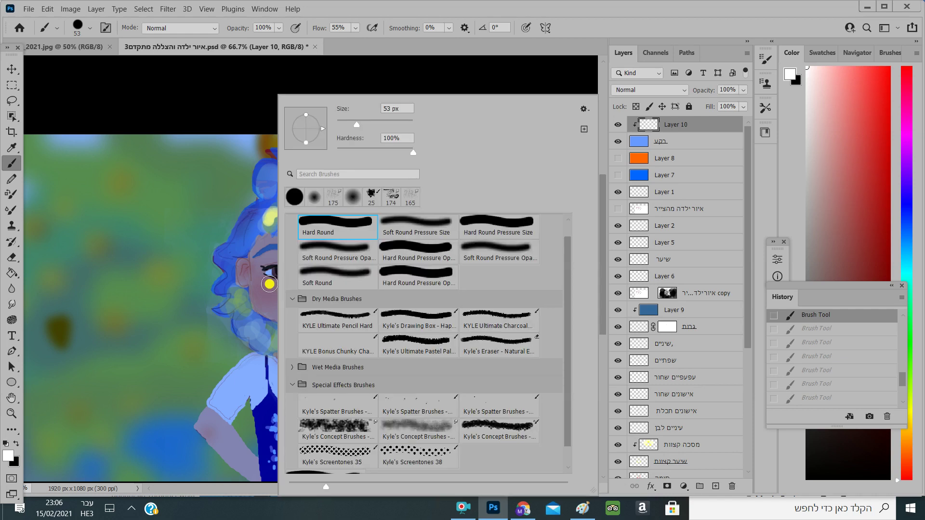
{"action": "left_click", "coordinate": [66, 84]}
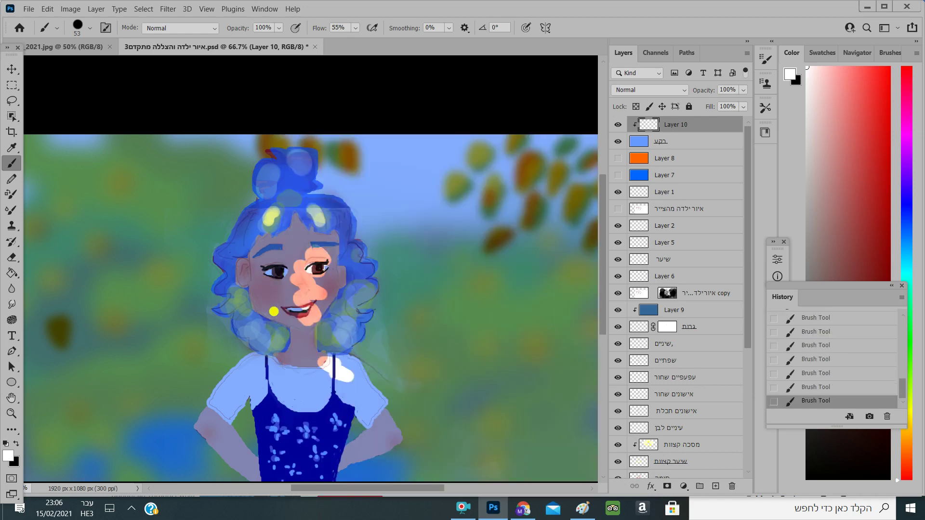
Brush peach skin tone over the cheeks, forehead and left ear, shrinking the brush to 38 px
{"action": "mouse_move", "coordinate": [283, 286]}
{"action": "left_mouse_down"}
{"action": "mouse_move", "coordinate": [264, 284]}
{"action": "mouse_move", "coordinate": [270, 269]}
{"action": "mouse_move", "coordinate": [265, 305]}
{"action": "mouse_move", "coordinate": [293, 310]}
{"action": "mouse_move", "coordinate": [297, 354]}
{"action": "left_mouse_up"}
{"action": "left_click_drag", "start_coordinate": [294, 253], "coordinate": [293, 199]}
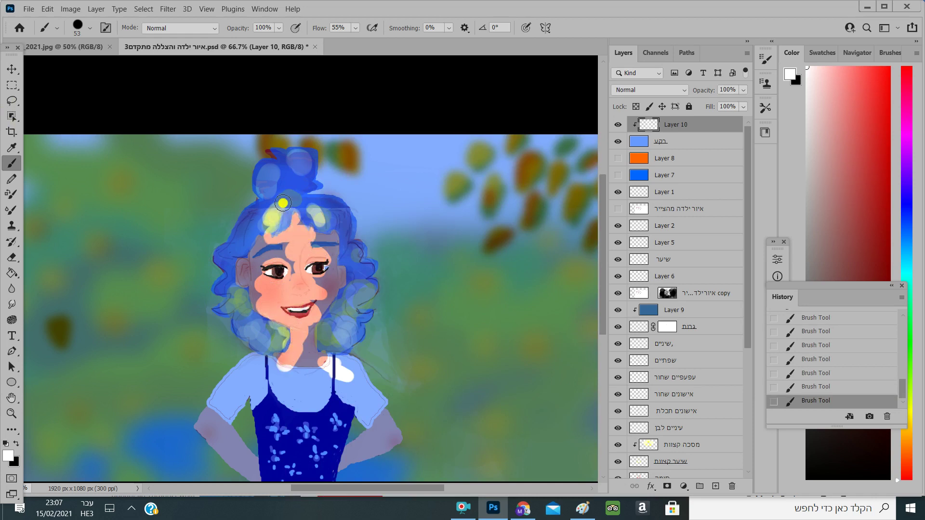
{"action": "left_click_drag", "start_coordinate": [342, 275], "coordinate": [337, 236]}
{"action": "left_click_drag", "start_coordinate": [257, 298], "coordinate": [251, 305]}
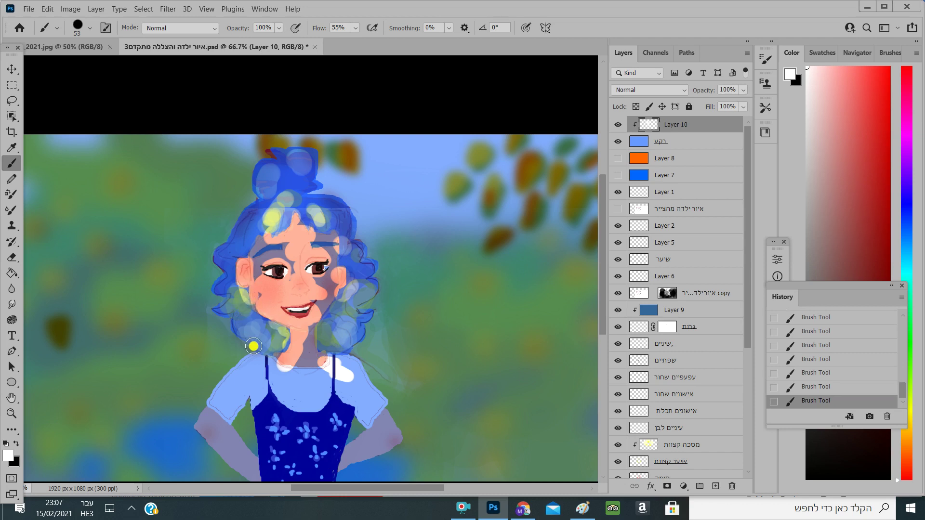
{"action": "key", "text": "ctrl+z"}
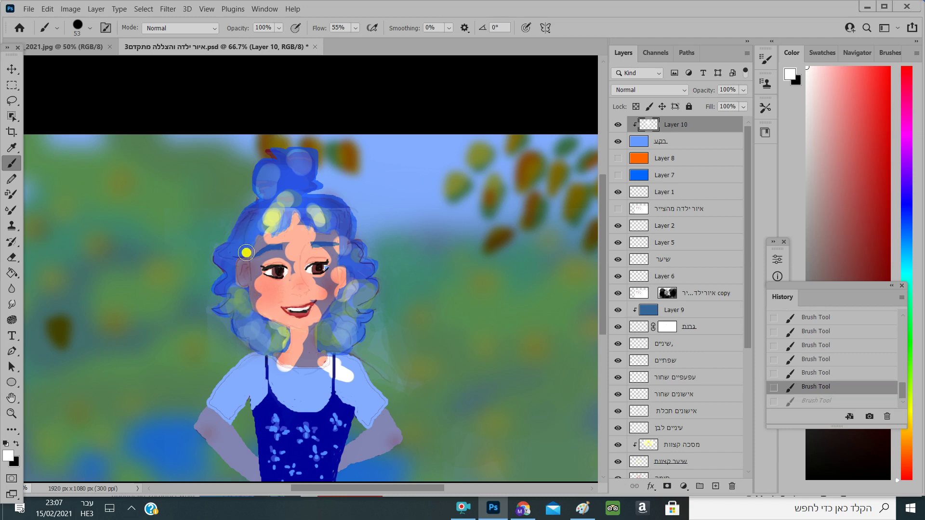
{"action": "left_click_drag", "start_coordinate": [247, 215], "coordinate": [229, 260]}
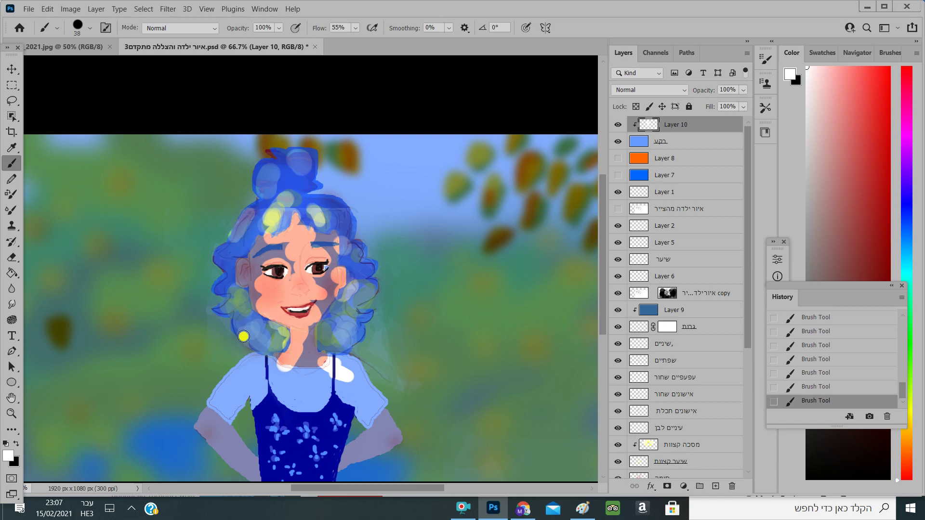
{"action": "mouse_move", "coordinate": [252, 255]}
{"action": "left_mouse_down"}
{"action": "mouse_move", "coordinate": [245, 296]}
{"action": "mouse_move", "coordinate": [254, 258]}
{"action": "mouse_move", "coordinate": [262, 241]}
{"action": "left_mouse_up"}
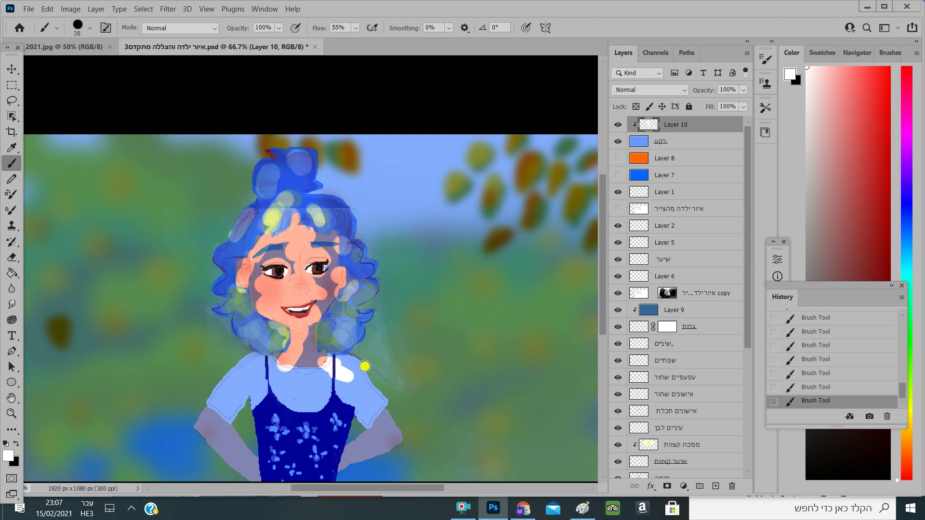
Add a white highlight on the right sleeve and a yellow highlight up the left hair
{"action": "mouse_move", "coordinate": [371, 412]}
{"action": "left_mouse_down"}
{"action": "mouse_move", "coordinate": [380, 415]}
{"action": "mouse_move", "coordinate": [355, 452]}
{"action": "mouse_move", "coordinate": [331, 470]}
{"action": "mouse_move", "coordinate": [319, 433]}
{"action": "left_mouse_up"}
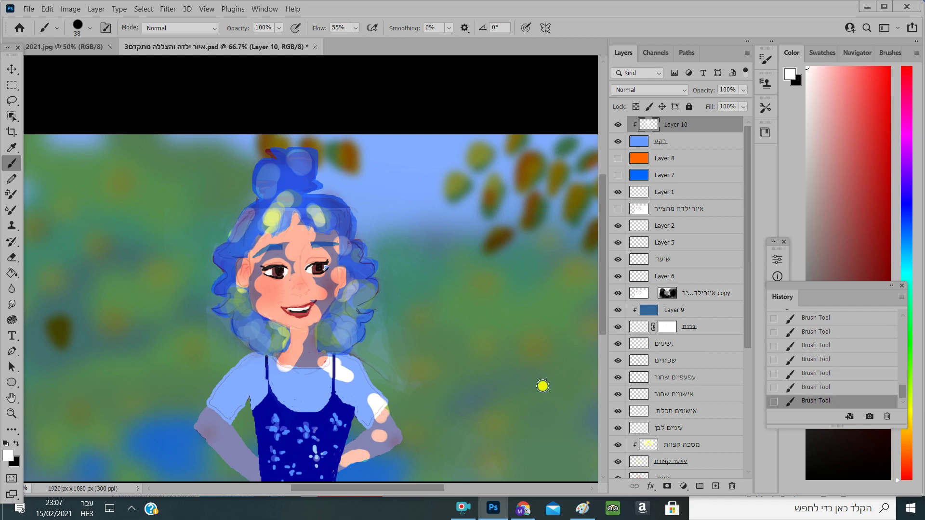
{"action": "scroll", "coordinate": [669, 445], "scroll_direction": "down", "scroll_amount": 4}
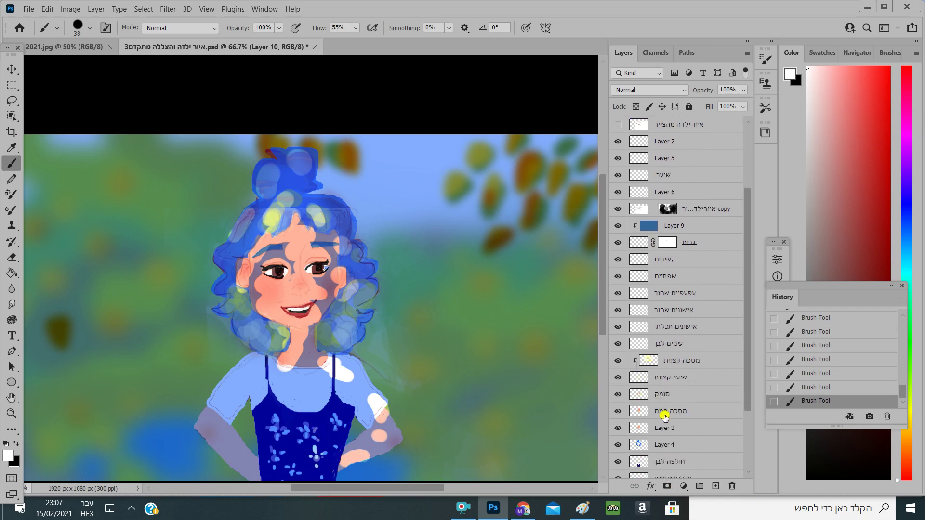
{"action": "mouse_move", "coordinate": [356, 207]}
{"action": "left_mouse_down"}
{"action": "mouse_move", "coordinate": [347, 210]}
{"action": "mouse_move", "coordinate": [330, 189]}
{"action": "mouse_move", "coordinate": [343, 204]}
{"action": "left_mouse_up"}
{"action": "key", "text": "ctrl+z"}
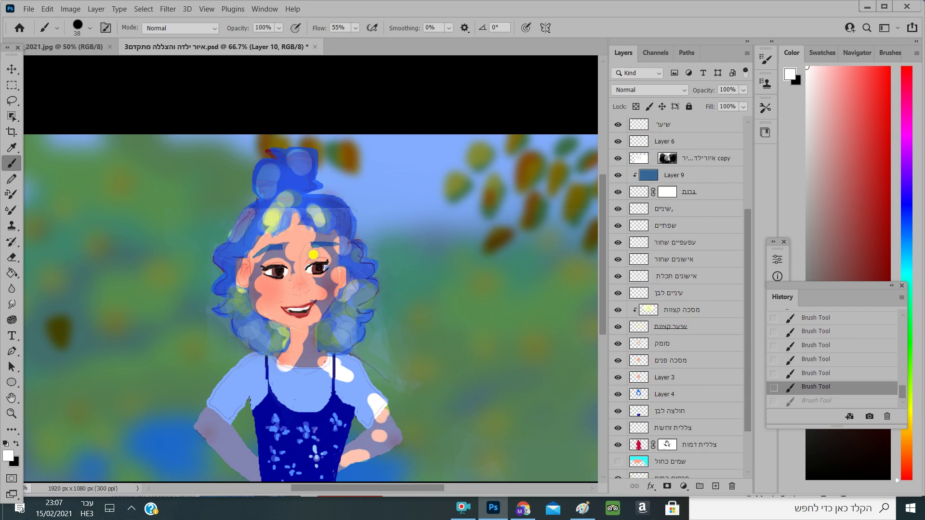
{"action": "mouse_move", "coordinate": [251, 326]}
{"action": "left_mouse_down"}
{"action": "mouse_move", "coordinate": [225, 275]}
{"action": "mouse_move", "coordinate": [237, 237]}
{"action": "mouse_move", "coordinate": [235, 313]}
{"action": "mouse_move", "coordinate": [254, 368]}
{"action": "left_mouse_up"}
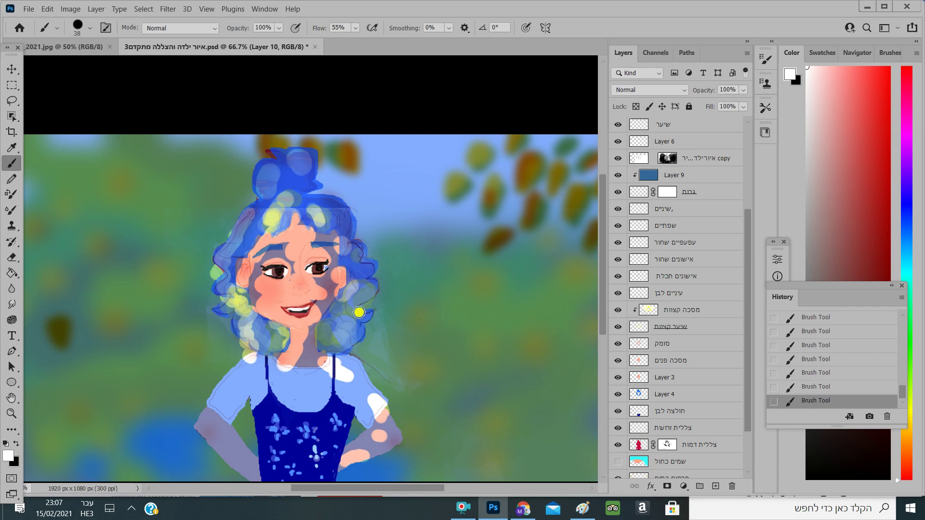
{"action": "mouse_move", "coordinate": [386, 331]}
{"action": "left_mouse_down"}
{"action": "mouse_move", "coordinate": [380, 369]}
{"action": "mouse_move", "coordinate": [365, 325]}
{"action": "mouse_move", "coordinate": [370, 249]}
{"action": "mouse_move", "coordinate": [356, 241]}
{"action": "mouse_move", "coordinate": [369, 262]}
{"action": "left_mouse_up"}
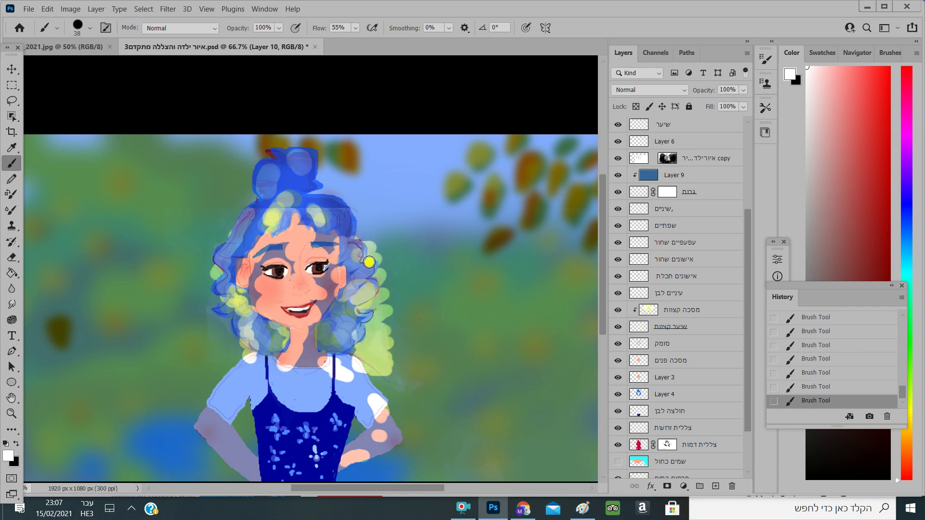
{"action": "key", "text": "ctrl+z"}
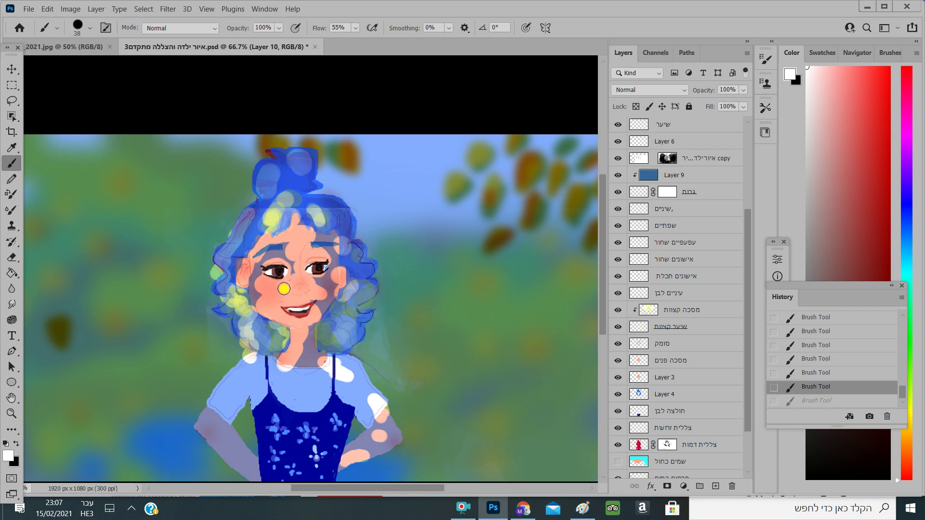
Paint white over the upper shirt and left sleeve, and peach over the left forearm and hand
{"action": "mouse_move", "coordinate": [302, 380]}
{"action": "left_mouse_down"}
{"action": "mouse_move", "coordinate": [276, 395]}
{"action": "mouse_move", "coordinate": [280, 411]}
{"action": "mouse_move", "coordinate": [312, 437]}
{"action": "mouse_move", "coordinate": [283, 383]}
{"action": "mouse_move", "coordinate": [260, 386]}
{"action": "left_mouse_up"}
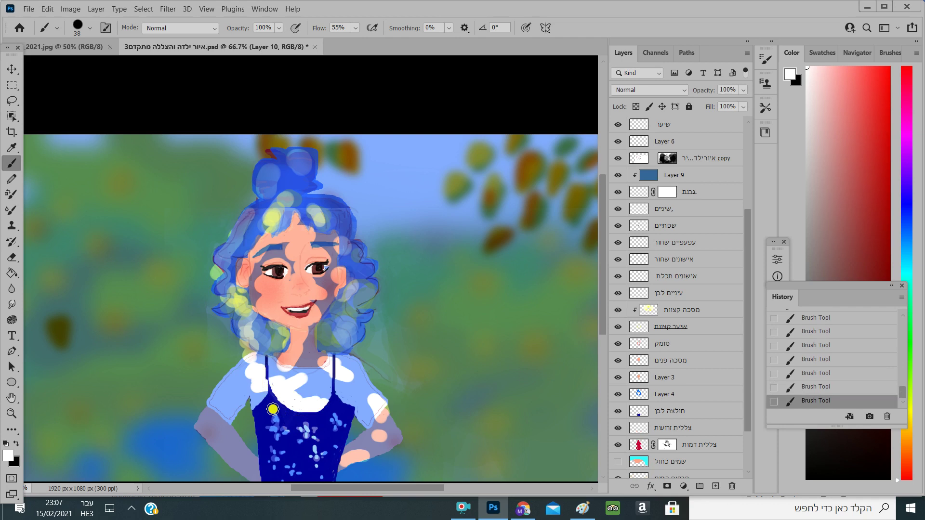
{"action": "mouse_move", "coordinate": [237, 419]}
{"action": "left_mouse_down"}
{"action": "mouse_move", "coordinate": [228, 403]}
{"action": "mouse_move", "coordinate": [234, 393]}
{"action": "left_mouse_up"}
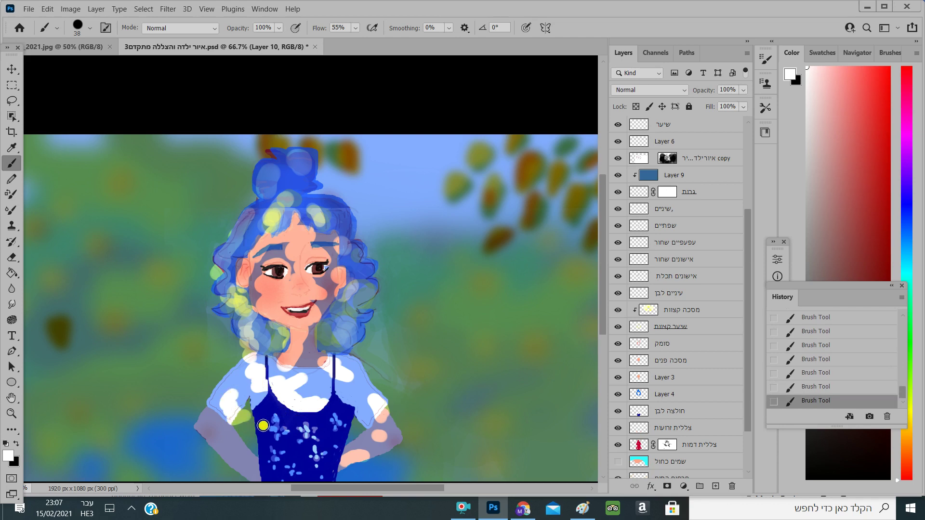
{"action": "left_click_drag", "start_coordinate": [238, 447], "coordinate": [198, 430]}
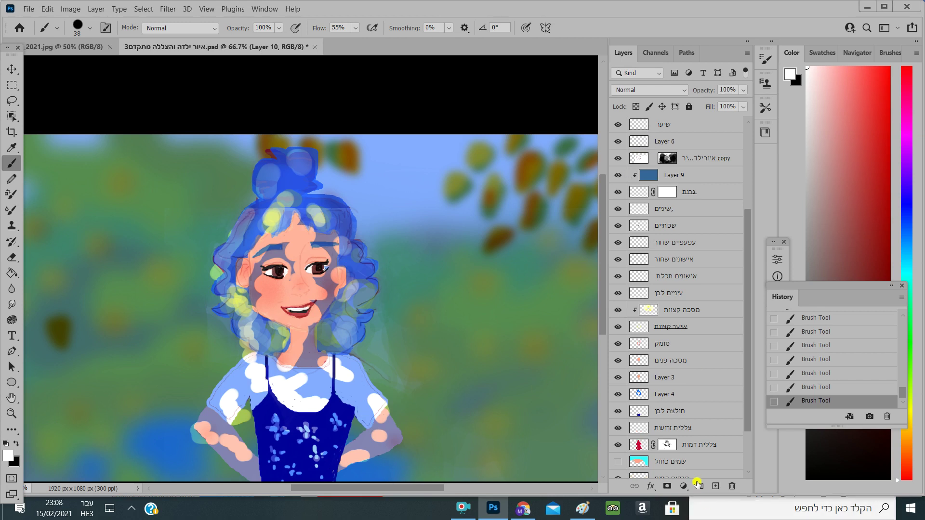
Add Layer 11 with black as the colour and clip it to Layer 10, discarding test strokes
{"action": "left_click", "coordinate": [716, 486]}
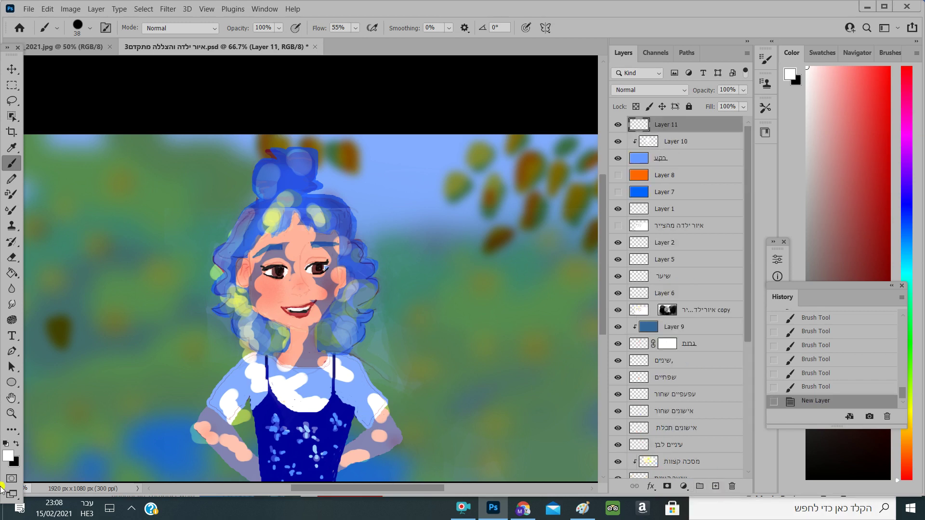
{"action": "left_click", "coordinate": [18, 444]}
{"action": "left_click_drag", "start_coordinate": [294, 257], "coordinate": [306, 248]}
{"action": "key", "text": "ctrl+z"}
{"action": "right_click", "coordinate": [652, 130]}
{"action": "left_click", "coordinate": [693, 219]}
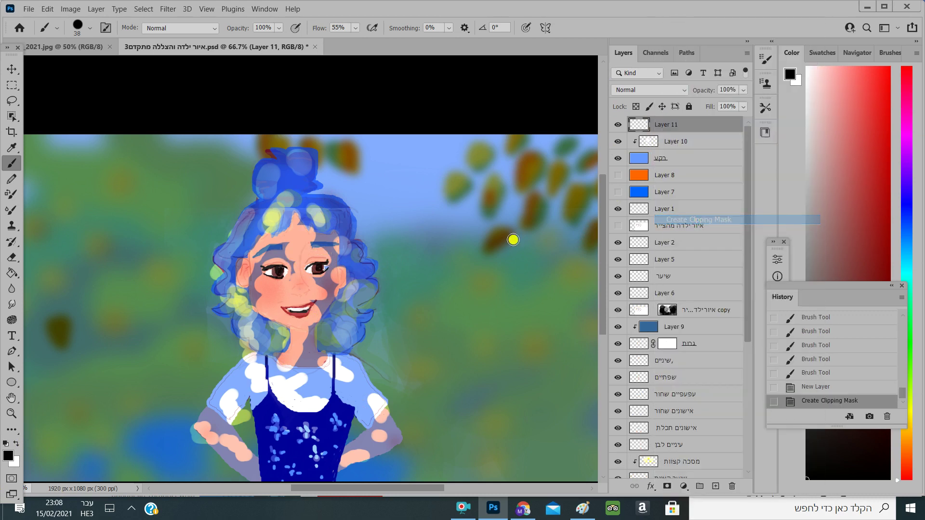
{"action": "mouse_move", "coordinate": [320, 239]}
{"action": "left_mouse_down"}
{"action": "mouse_move", "coordinate": [301, 239]}
{"action": "mouse_move", "coordinate": [309, 231]}
{"action": "left_mouse_up"}
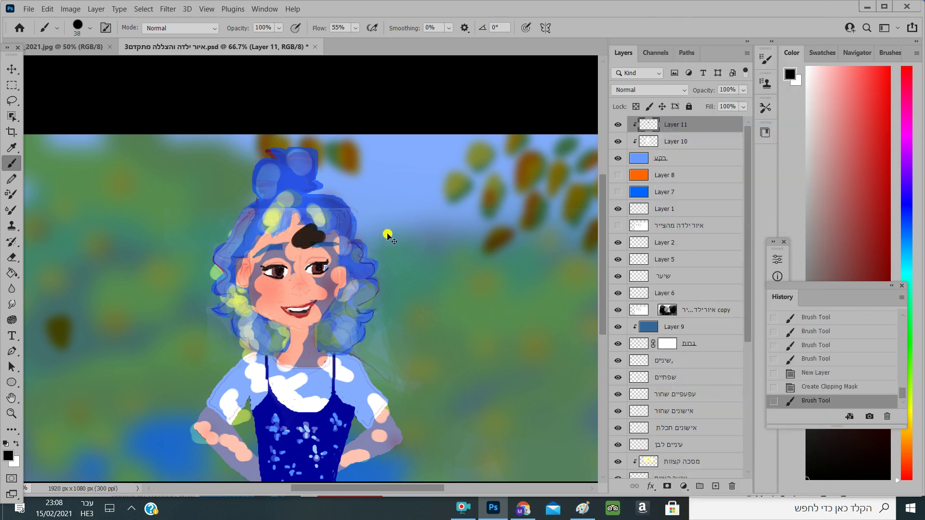
{"action": "key", "text": "ctrl+z"}
Open Layer 11's Blending Options and cancel without changes
{"action": "right_click", "coordinate": [658, 122]}
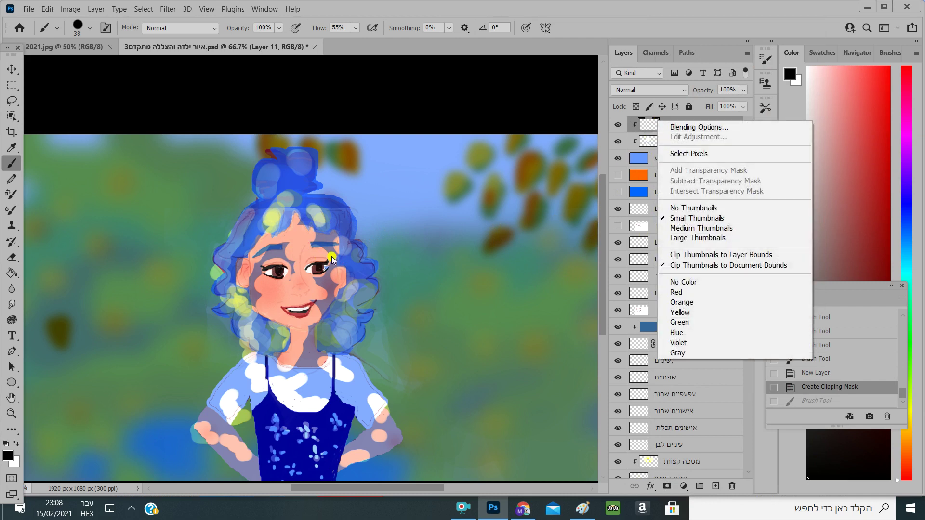
{"action": "left_click", "coordinate": [648, 124]}
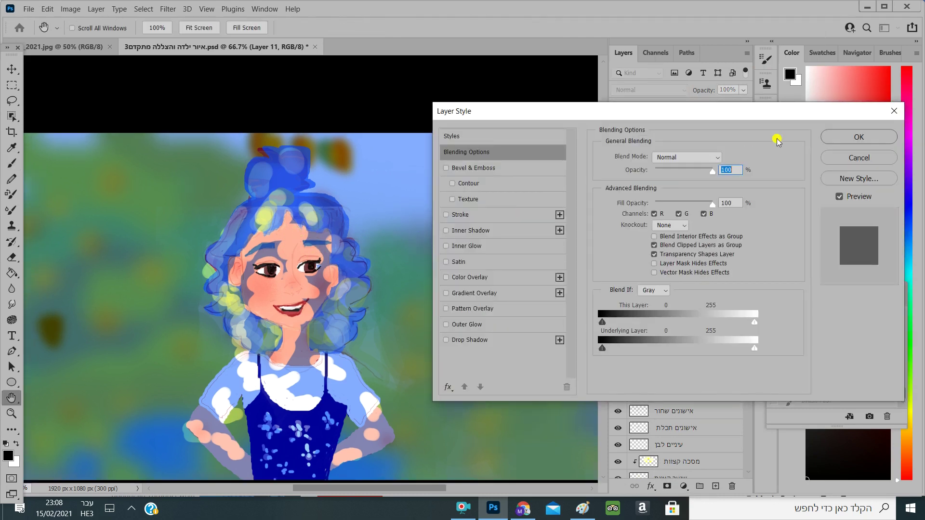
{"action": "left_click", "coordinate": [852, 159]}
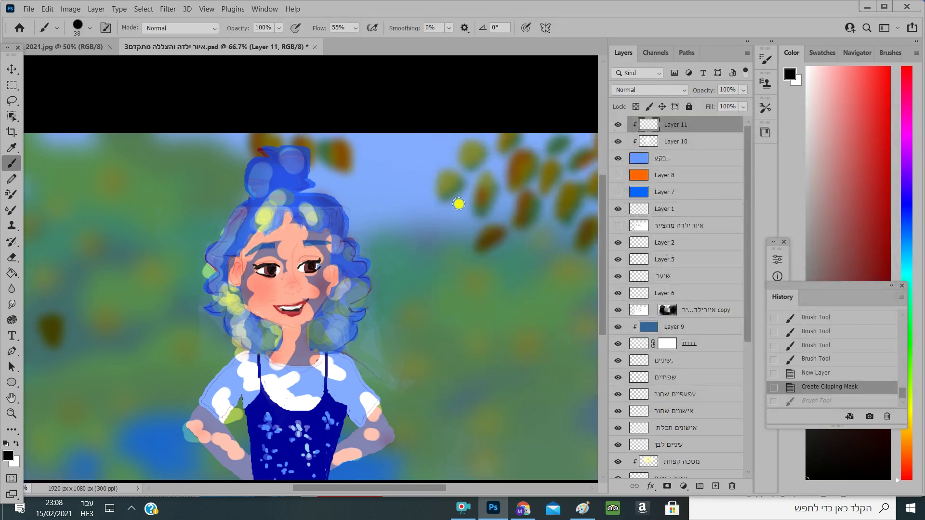
Undo the dark hair dab, toggle the רקע layer's visibility, select Layer 10 and discard a test stroke
{"action": "key", "text": "ctrl+z"}
{"action": "key", "text": "ctrl+z"}
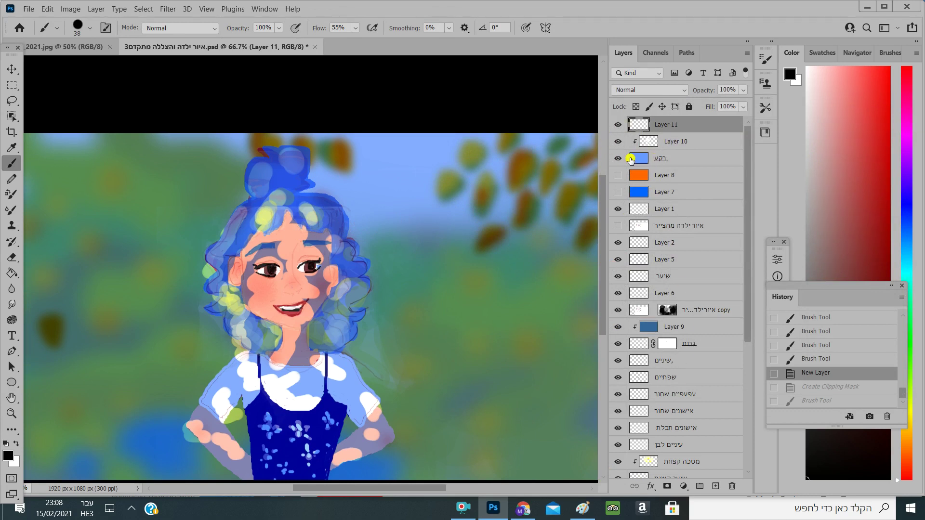
{"action": "left_click", "coordinate": [619, 159]}
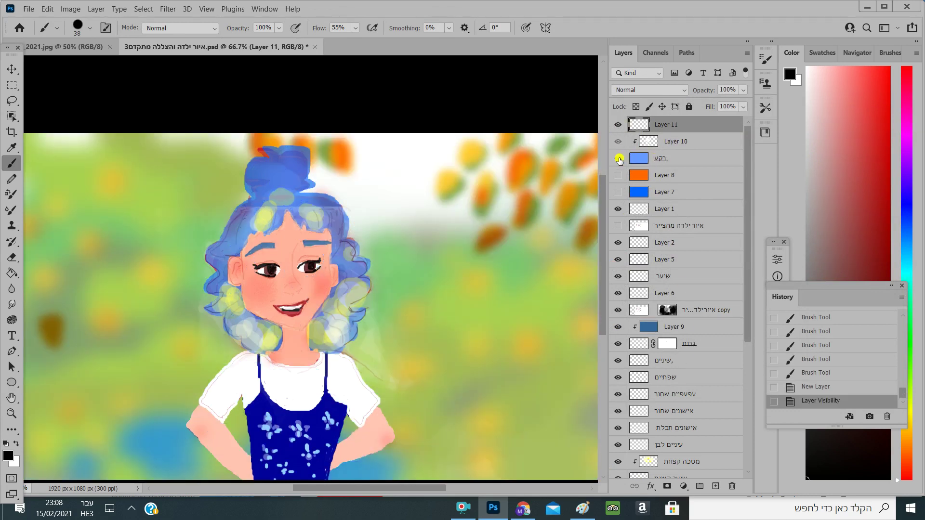
{"action": "left_click", "coordinate": [620, 160]}
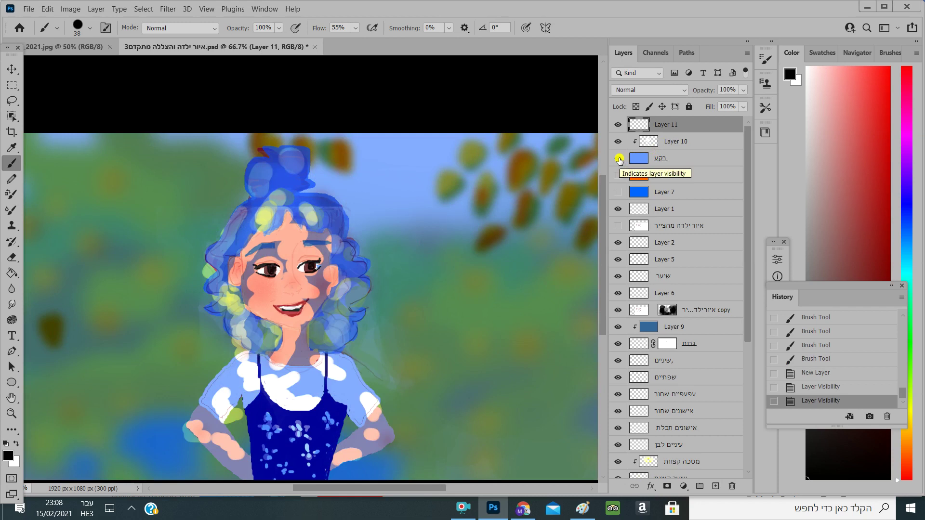
{"action": "left_click", "coordinate": [659, 141]}
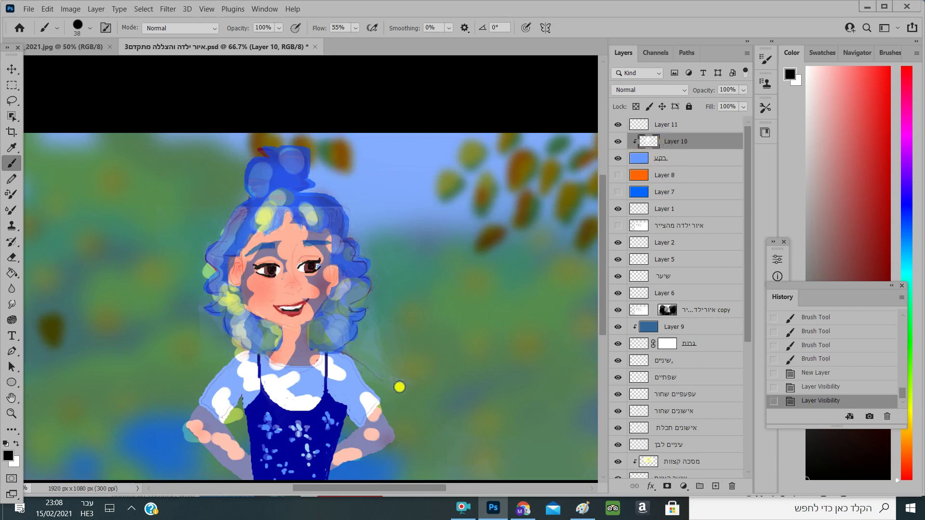
{"action": "mouse_move", "coordinate": [408, 468]}
{"action": "left_mouse_down"}
{"action": "mouse_move", "coordinate": [431, 437]}
{"action": "mouse_move", "coordinate": [405, 443]}
{"action": "left_mouse_up"}
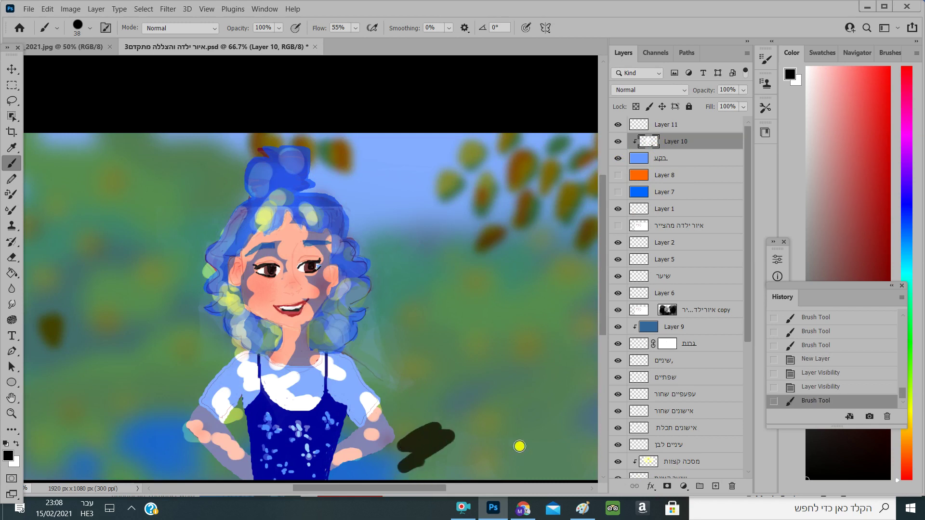
{"action": "key", "text": "ctrl+z"}
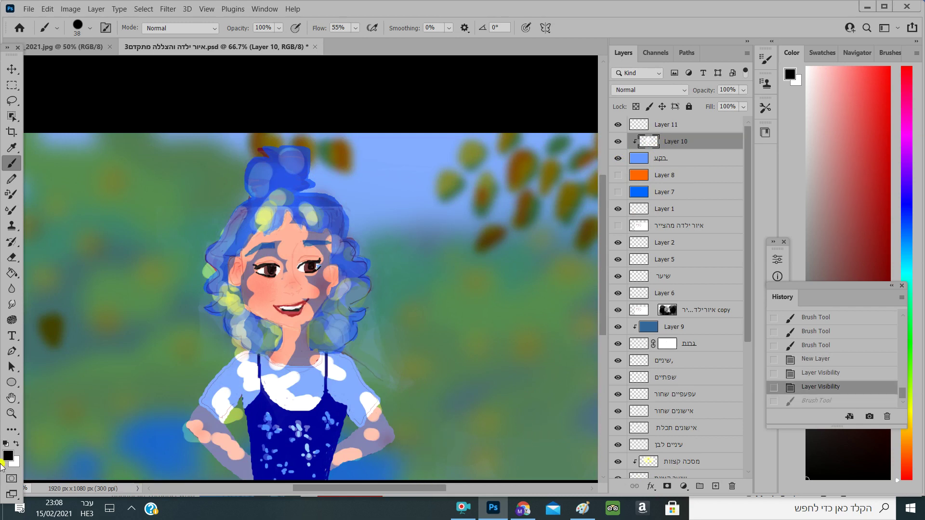
Make white the painting colour and try yellow-green glow strokes beside the girl, then undo them
{"action": "left_click", "coordinate": [16, 443]}
{"action": "mouse_move", "coordinate": [438, 463]}
{"action": "left_mouse_down"}
{"action": "mouse_move", "coordinate": [423, 439]}
{"action": "mouse_move", "coordinate": [409, 434]}
{"action": "mouse_move", "coordinate": [404, 415]}
{"action": "mouse_move", "coordinate": [407, 390]}
{"action": "mouse_move", "coordinate": [381, 350]}
{"action": "mouse_move", "coordinate": [356, 345]}
{"action": "mouse_move", "coordinate": [370, 325]}
{"action": "mouse_move", "coordinate": [362, 298]}
{"action": "mouse_move", "coordinate": [385, 255]}
{"action": "left_mouse_up"}
{"action": "mouse_move", "coordinate": [196, 384]}
{"action": "left_mouse_down"}
{"action": "mouse_move", "coordinate": [215, 352]}
{"action": "mouse_move", "coordinate": [181, 349]}
{"action": "left_mouse_up"}
{"action": "mouse_move", "coordinate": [189, 454]}
{"action": "left_mouse_down"}
{"action": "mouse_move", "coordinate": [212, 459]}
{"action": "mouse_move", "coordinate": [179, 472]}
{"action": "mouse_move", "coordinate": [187, 425]}
{"action": "mouse_move", "coordinate": [216, 379]}
{"action": "mouse_move", "coordinate": [212, 357]}
{"action": "mouse_move", "coordinate": [167, 385]}
{"action": "mouse_move", "coordinate": [174, 391]}
{"action": "mouse_move", "coordinate": [198, 337]}
{"action": "mouse_move", "coordinate": [183, 327]}
{"action": "left_mouse_up"}
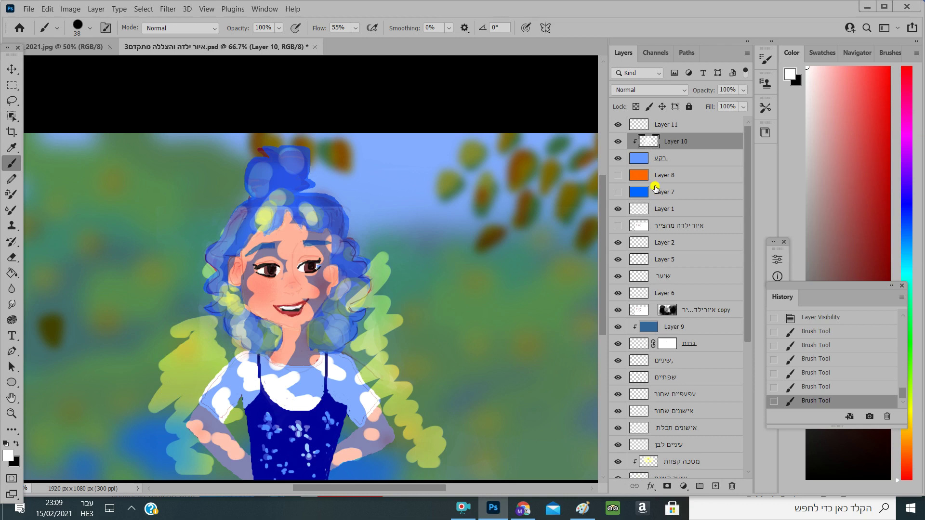
{"action": "key", "text": "ctrl+z"}
{"action": "key", "text": "ctrl+z"}
{"action": "key", "text": "ctrl+z"}
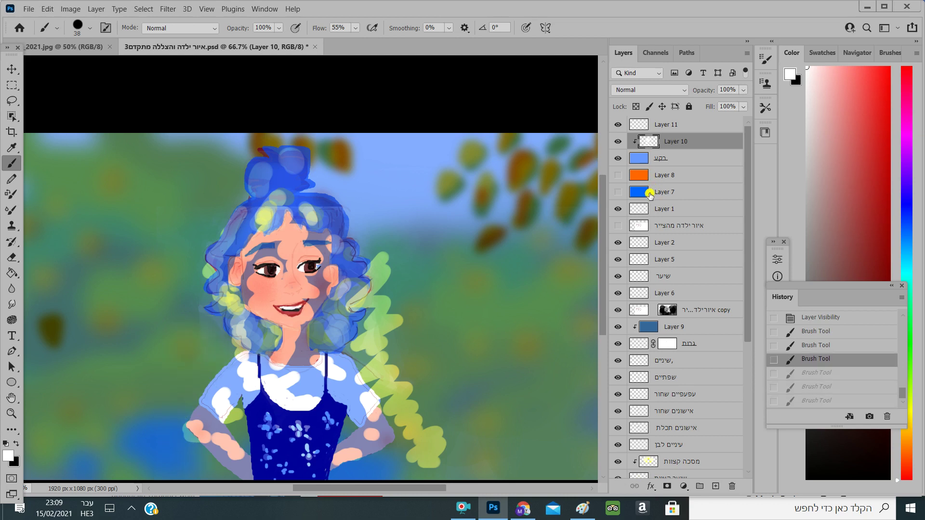
{"action": "key", "text": "ctrl+z"}
{"action": "key", "text": "ctrl+z"}
{"action": "key", "text": "ctrl+z"}
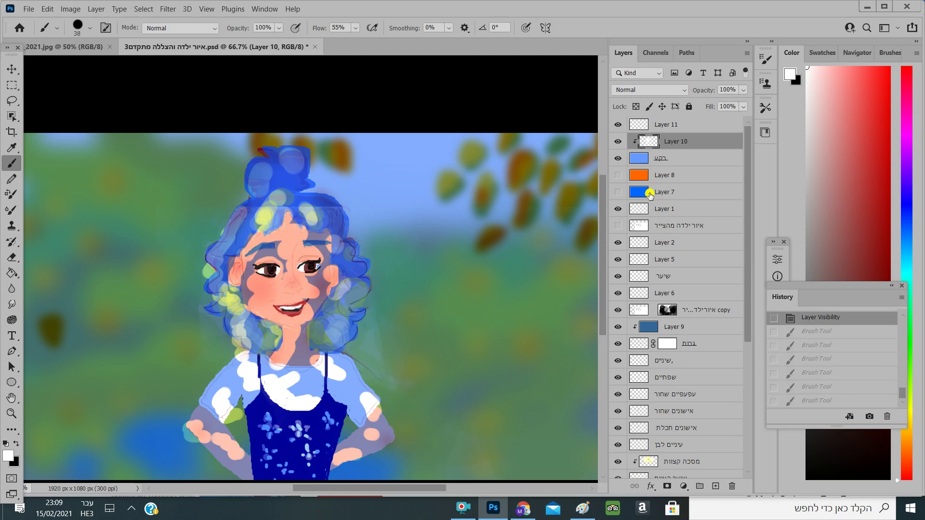
Dismiss the Start menu and shrink the brush slightly to 36 px
{"action": "key", "text": "super"}
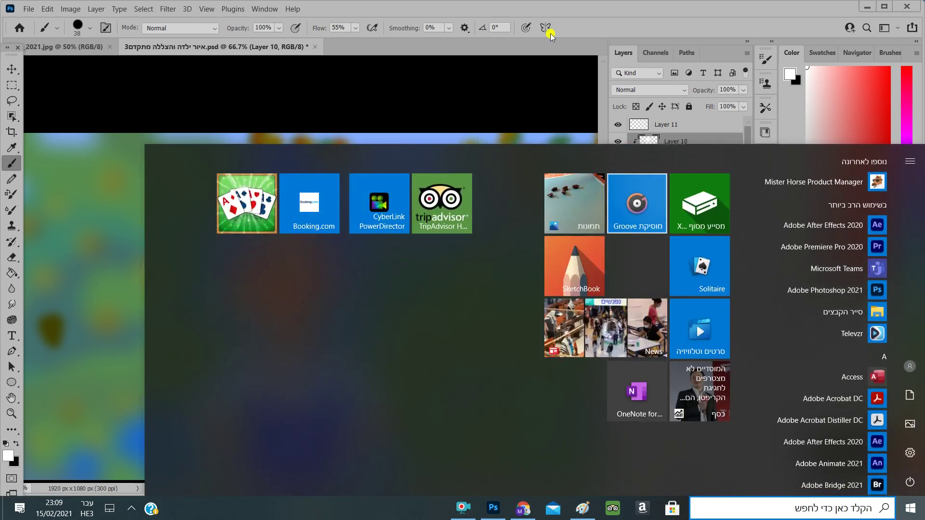
{"action": "left_click", "coordinate": [552, 29]}
{"action": "right_click", "coordinate": [468, 303], "text": "alt"}
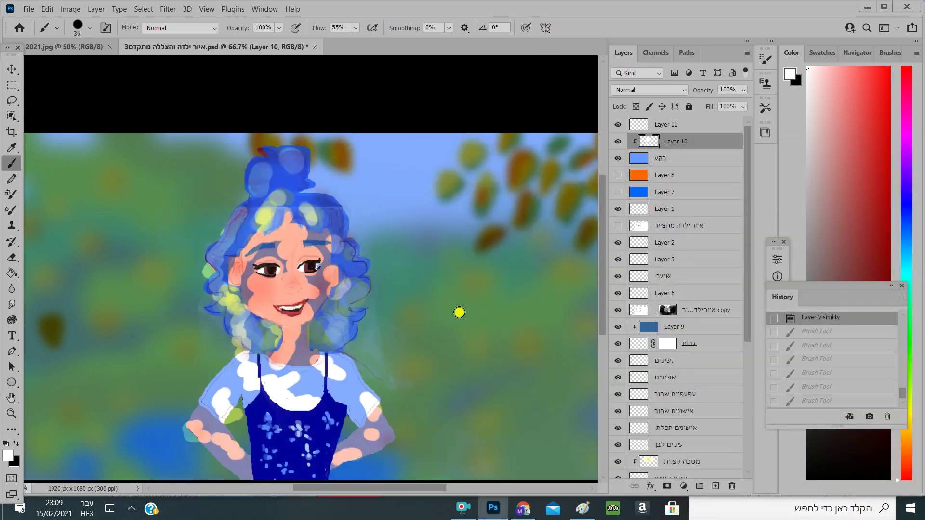
Enlarge the brush to 394 px and try large bokeh circles beside the girl, then undo them
{"action": "left_click_drag", "start_coordinate": [458, 312], "coordinate": [551, 275]}
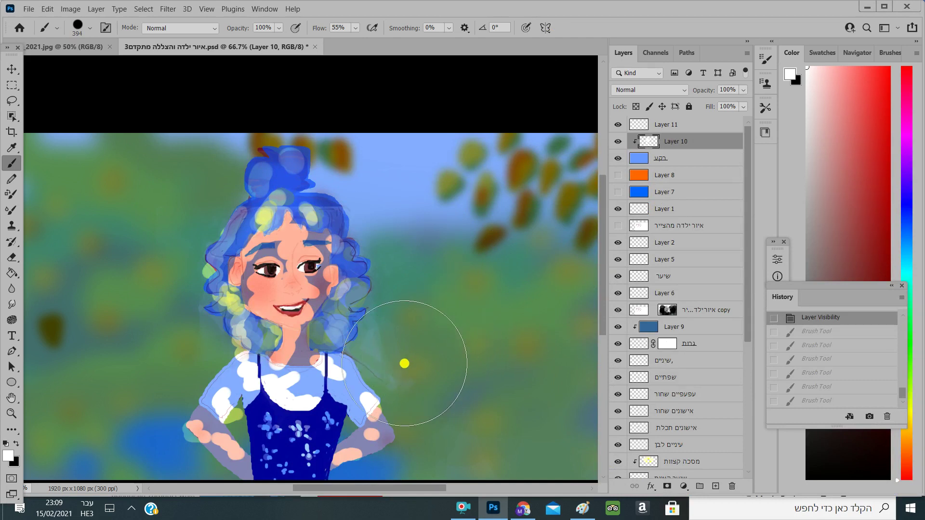
{"action": "left_click", "coordinate": [413, 361]}
{"action": "left_click", "coordinate": [444, 439]}
{"action": "left_click", "coordinate": [395, 468]}
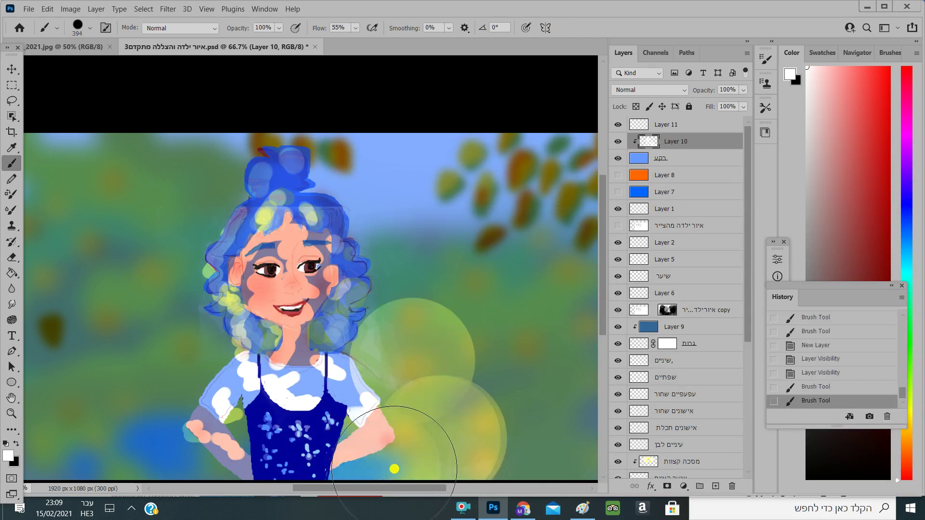
{"action": "key", "text": "ctrl+z"}
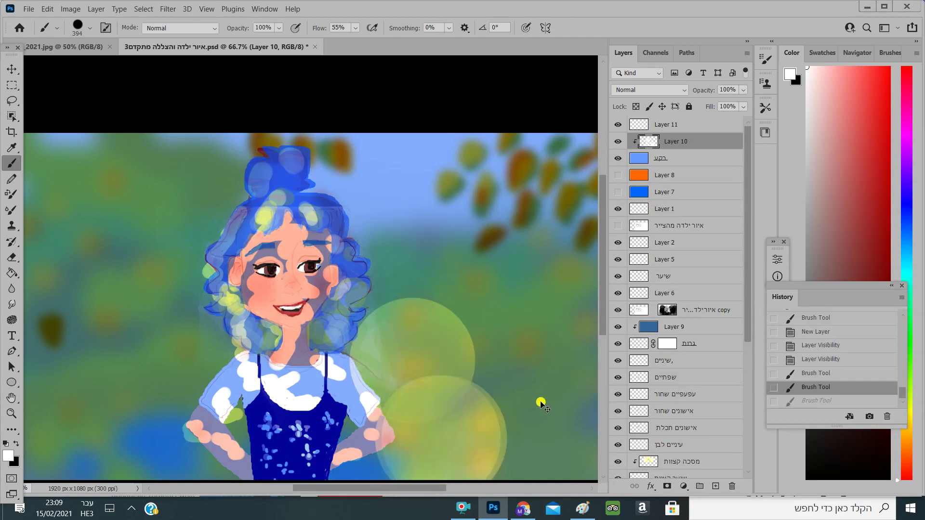
{"action": "key", "text": "ctrl+z"}
{"action": "key", "text": "ctrl+z"}
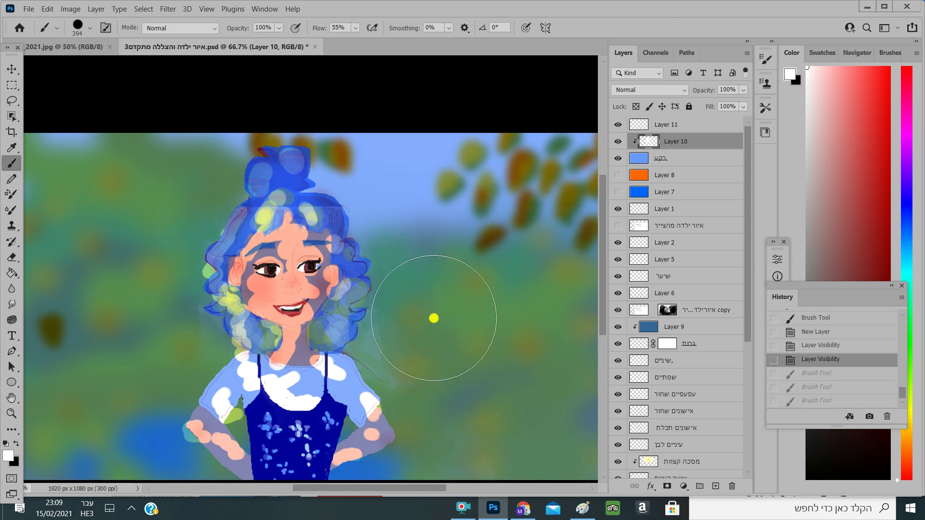
Lower the brush opacity toward 11% and paint softer, fainter bokeh circles
{"action": "left_click_drag", "start_coordinate": [238, 29], "coordinate": [195, 31]}
{"action": "left_click", "coordinate": [369, 358]}
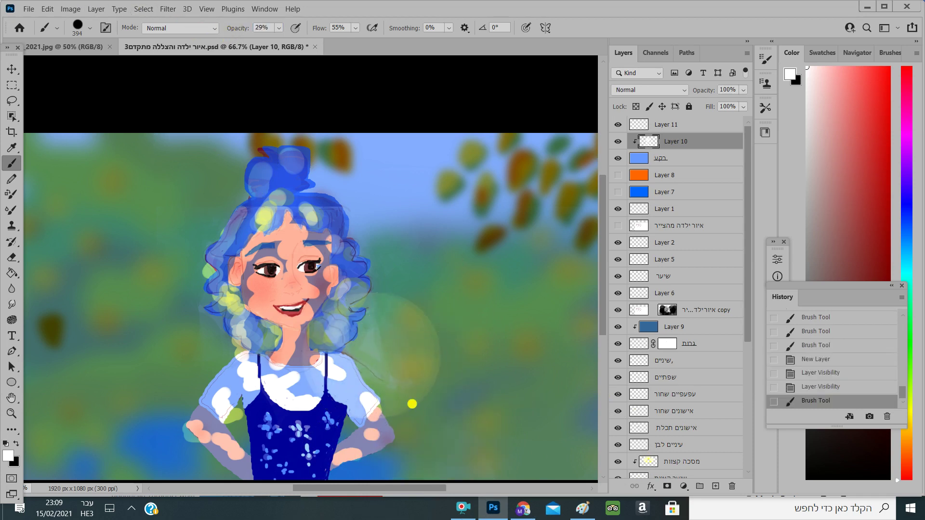
{"action": "left_click", "coordinate": [409, 429]}
{"action": "key", "text": "ctrl+z"}
{"action": "key", "text": "ctrl+z"}
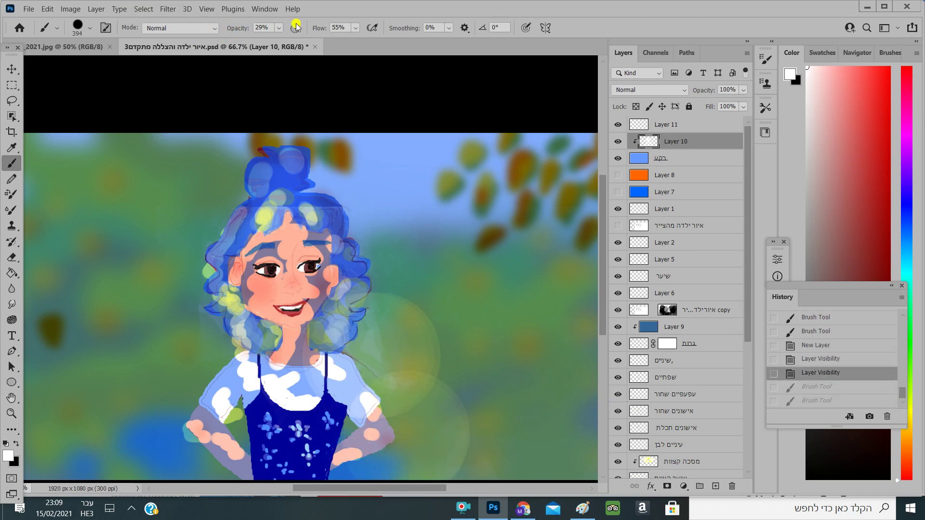
{"action": "left_click_drag", "start_coordinate": [251, 29], "coordinate": [235, 27]}
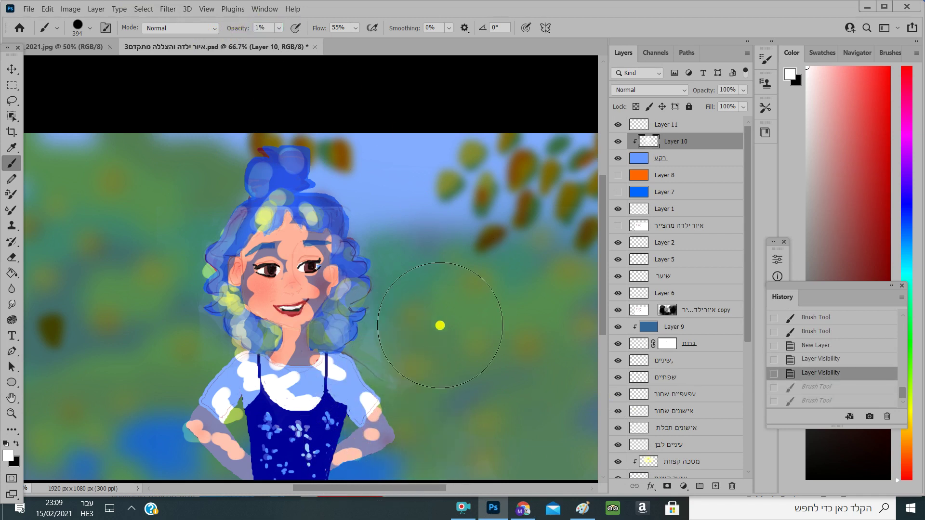
{"action": "left_click", "coordinate": [419, 344]}
{"action": "left_click_drag", "start_coordinate": [421, 347], "coordinate": [420, 365]}
Paint faint white bokeh right of the girl at 11% opacity, then step back removing the shirt highlights
{"action": "left_click_drag", "start_coordinate": [239, 30], "coordinate": [246, 32]}
{"action": "left_click_drag", "start_coordinate": [405, 359], "coordinate": [417, 375]}
{"action": "left_click_drag", "start_coordinate": [417, 409], "coordinate": [423, 433]}
{"action": "left_click_drag", "start_coordinate": [423, 436], "coordinate": [436, 385]}
{"action": "left_click_drag", "start_coordinate": [429, 337], "coordinate": [420, 315]}
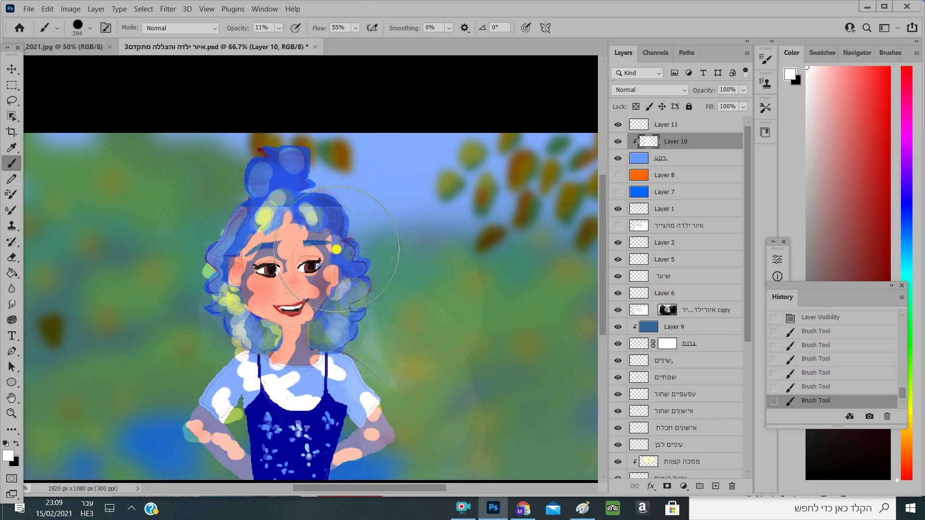
{"action": "key", "text": "ctrl+z"}
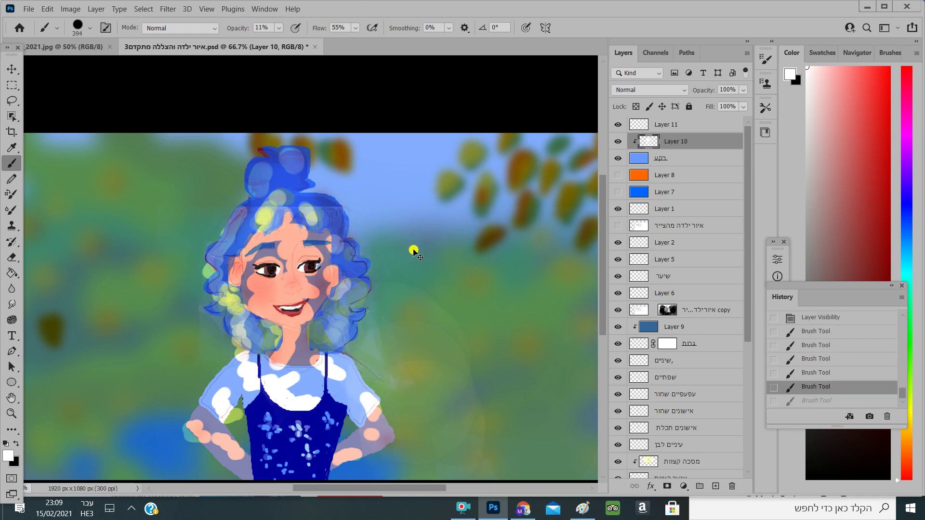
{"action": "key", "text": "ctrl+z"}
{"action": "key", "text": "ctrl+z"}
{"action": "key", "text": "ctrl+z"}
{"action": "key", "text": "ctrl+z"}
{"action": "key", "text": "ctrl+z"}
{"action": "key", "text": "ctrl+z"}
{"action": "key", "text": "ctrl+z"}
{"action": "key", "text": "ctrl+z"}
{"action": "key", "text": "ctrl+z"}
{"action": "key", "text": "ctrl+z"}
{"action": "key", "text": "ctrl+z"}
{"action": "key", "text": "ctrl+z"}
{"action": "key", "text": "ctrl+z"}
{"action": "key", "text": "ctrl+z"}
{"action": "key", "text": "ctrl+z"}
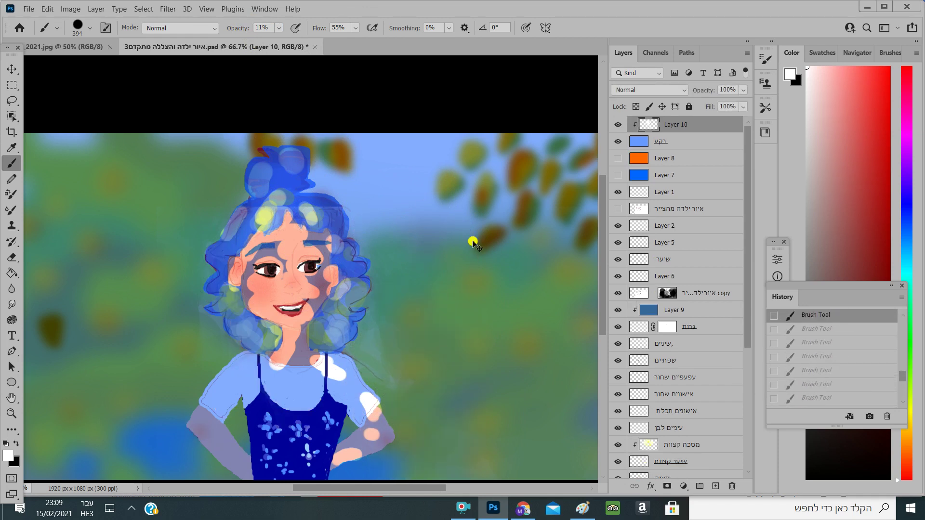
{"action": "key", "text": "ctrl+z"}
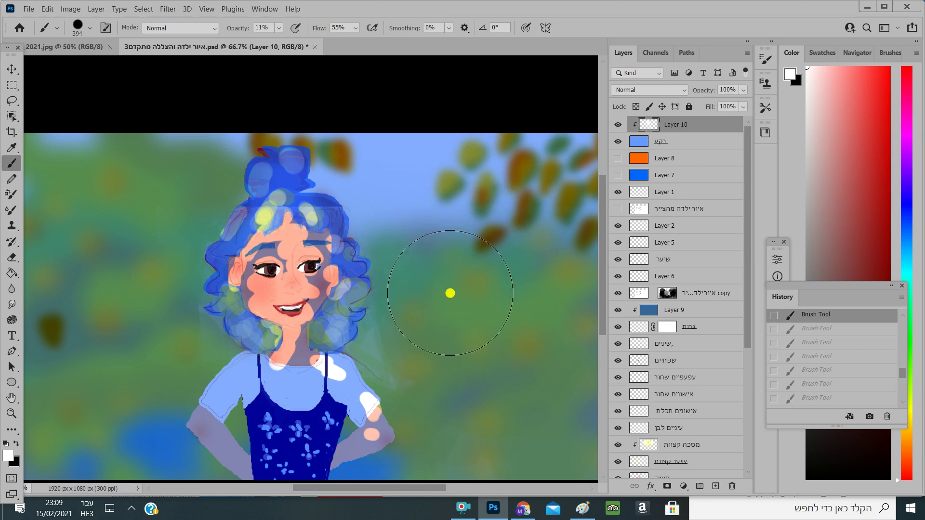
Paint a large faint bokeh circle over the girl with a 362 px brush, then undo it
{"action": "right_click", "coordinate": [450, 293]}
{"action": "mouse_move", "coordinate": [424, 297]}
{"action": "left_mouse_down"}
{"action": "mouse_move", "coordinate": [388, 328]}
{"action": "mouse_move", "coordinate": [525, 270]}
{"action": "left_mouse_up"}
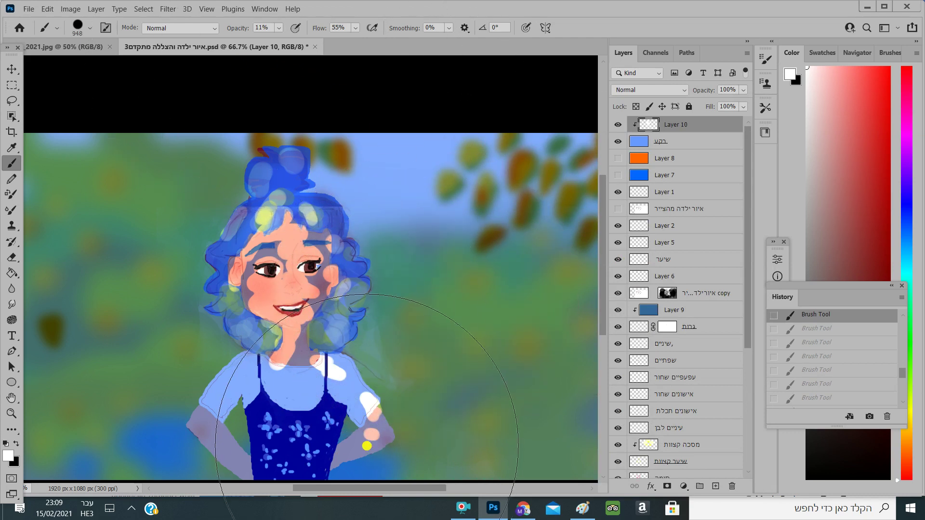
{"action": "left_click", "coordinate": [350, 408]}
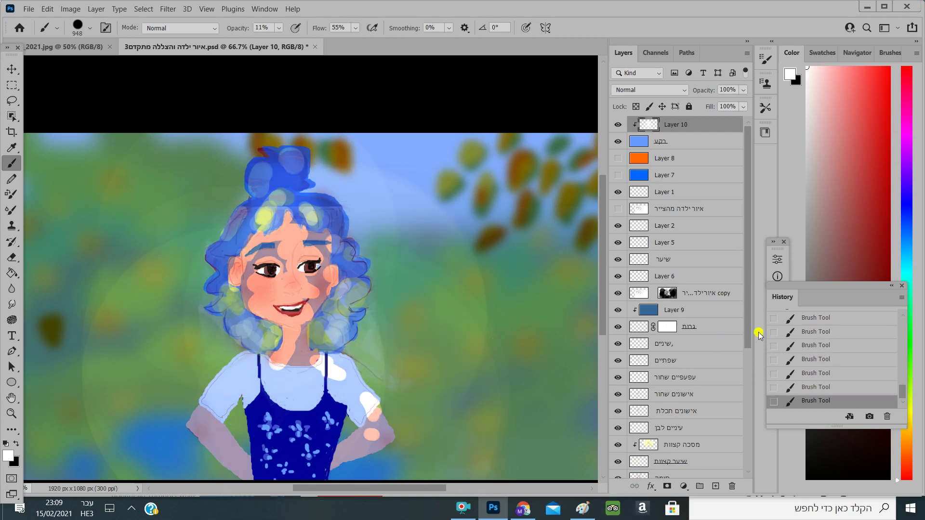
{"action": "key", "text": "ctrl+z"}
{"action": "key", "text": "ctrl+z"}
{"action": "key", "text": "ctrl+z"}
{"action": "key", "text": "ctrl+z"}
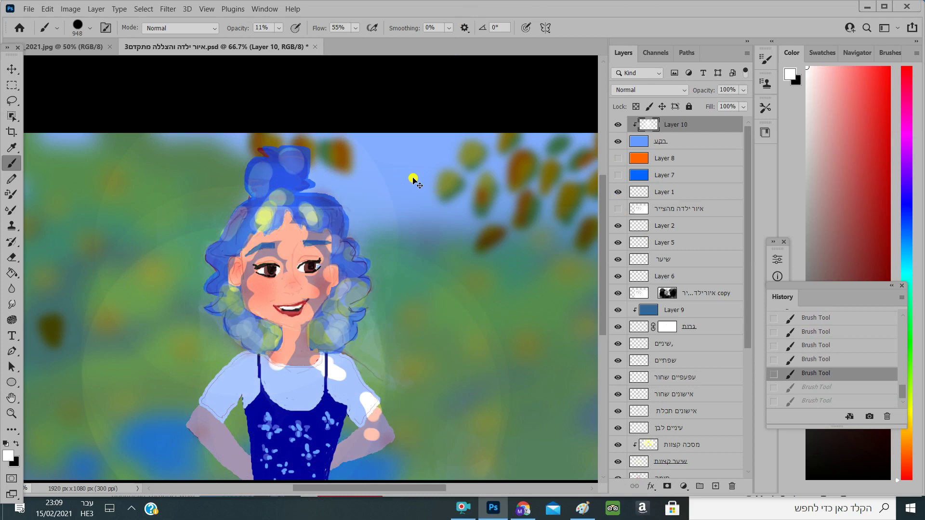
{"action": "key", "text": "ctrl+z"}
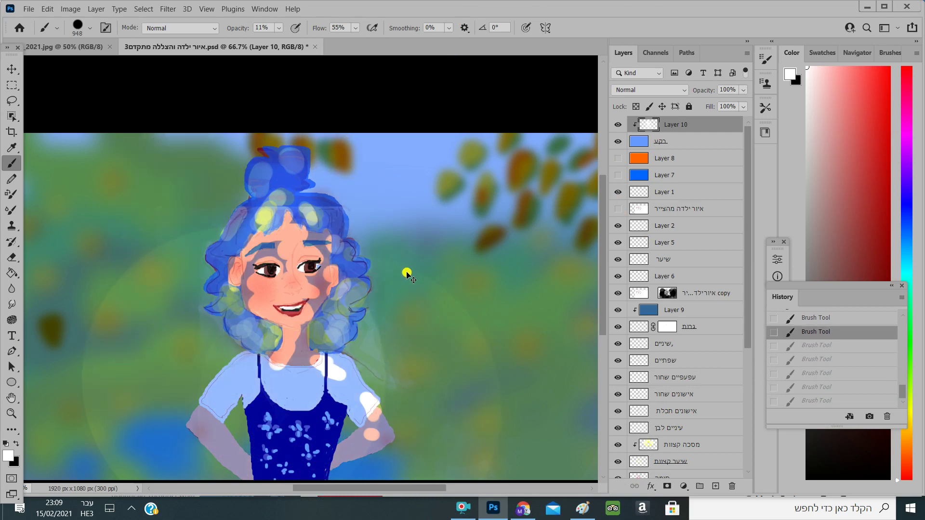
{"action": "key", "text": "ctrl+z"}
Paint a new soft bokeh stroke, then undo it along with several earlier strokes
{"action": "mouse_move", "coordinate": [400, 257]}
{"action": "left_mouse_down"}
{"action": "mouse_move", "coordinate": [437, 310]}
{"action": "mouse_move", "coordinate": [424, 333]}
{"action": "mouse_move", "coordinate": [436, 350]}
{"action": "mouse_move", "coordinate": [475, 335]}
{"action": "mouse_move", "coordinate": [464, 326]}
{"action": "mouse_move", "coordinate": [439, 349]}
{"action": "left_mouse_up"}
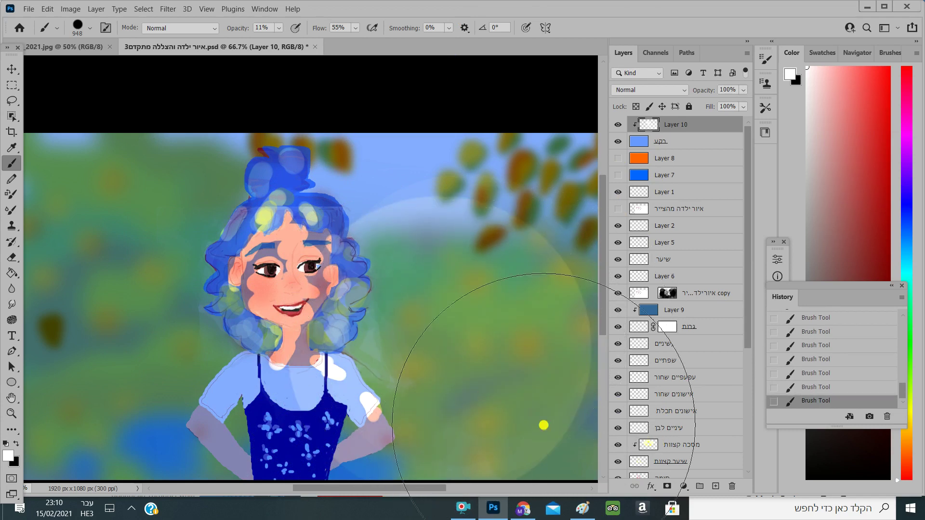
{"action": "key", "text": "ctrl+z"}
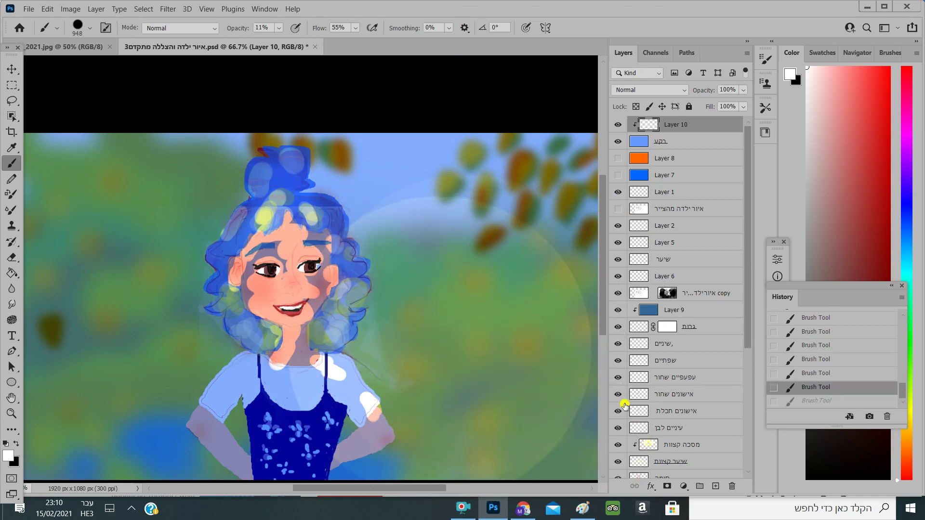
{"action": "key", "text": "ctrl+z"}
{"action": "key", "text": "ctrl+z"}
{"action": "key", "text": "ctrl+z"}
{"action": "key", "text": "ctrl+z"}
{"action": "key", "text": "ctrl+z"}
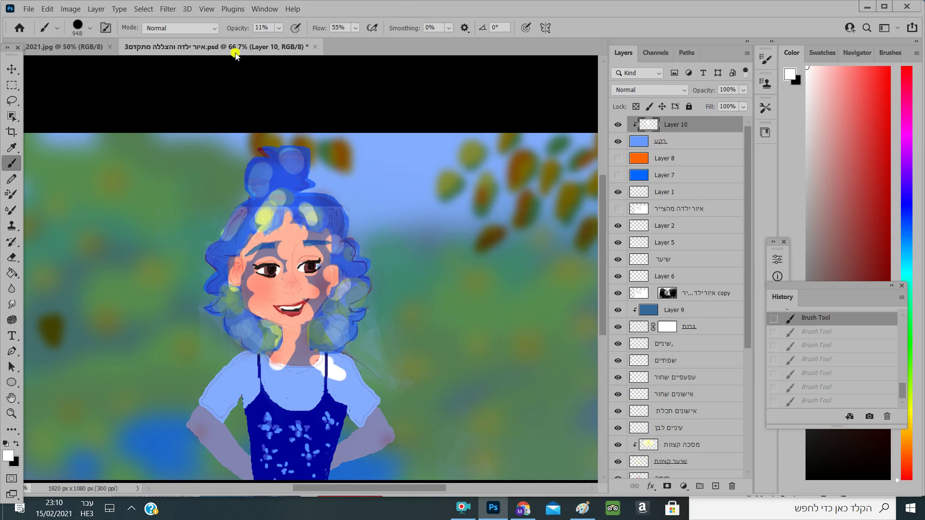
Dab a soft white glow beside the face with a 504 px brush, then undo it
{"action": "left_click_drag", "start_coordinate": [394, 275], "coordinate": [286, 316]}
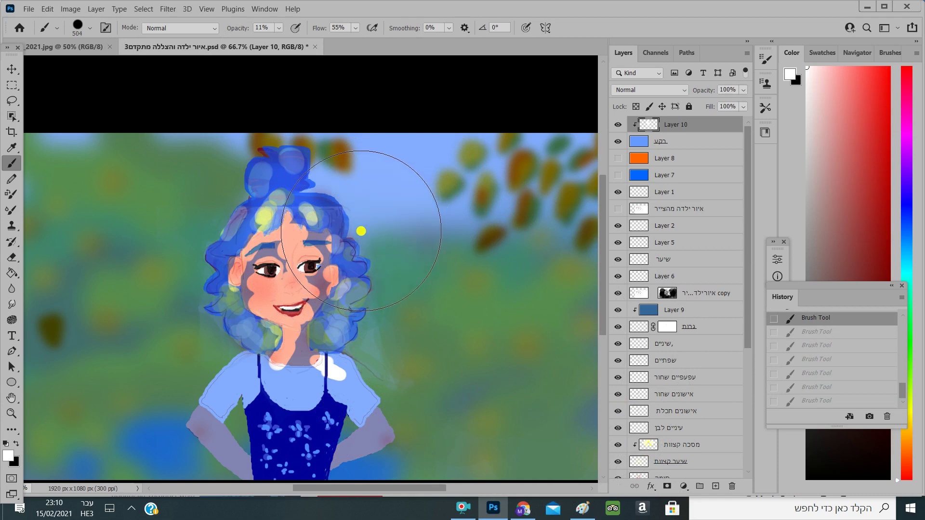
{"action": "left_click", "coordinate": [386, 268]}
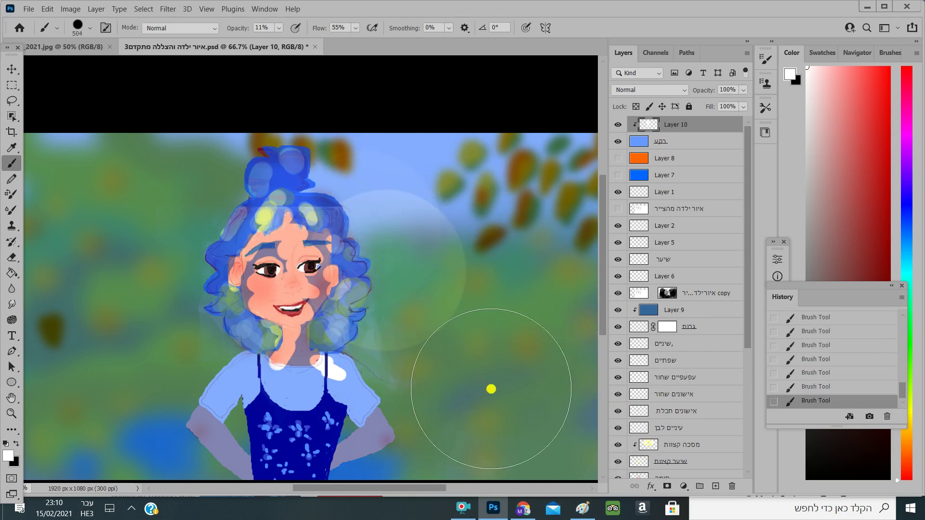
{"action": "key", "text": "ctrl+z"}
{"action": "key", "text": "ctrl+z"}
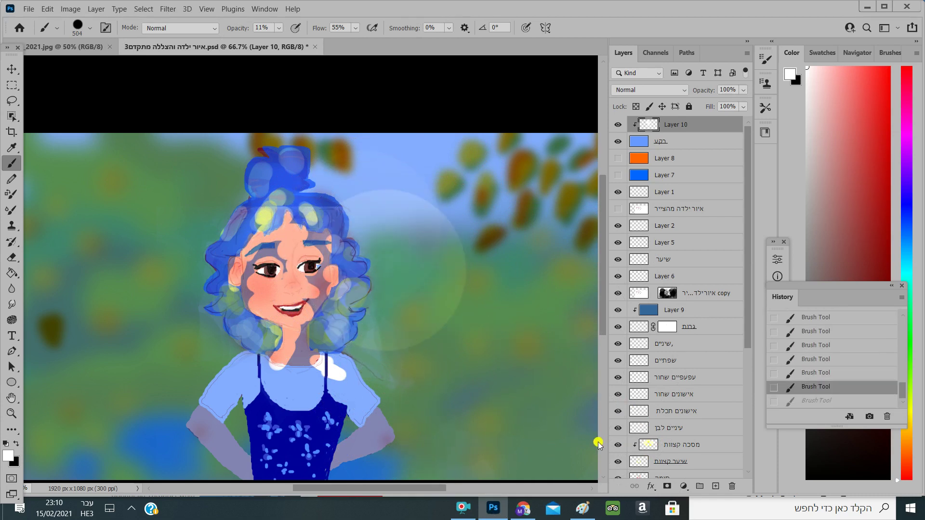
{"action": "key", "text": "ctrl+z"}
{"action": "key", "text": "ctrl+z"}
{"action": "key", "text": "ctrl+z"}
{"action": "key", "text": "ctrl+z"}
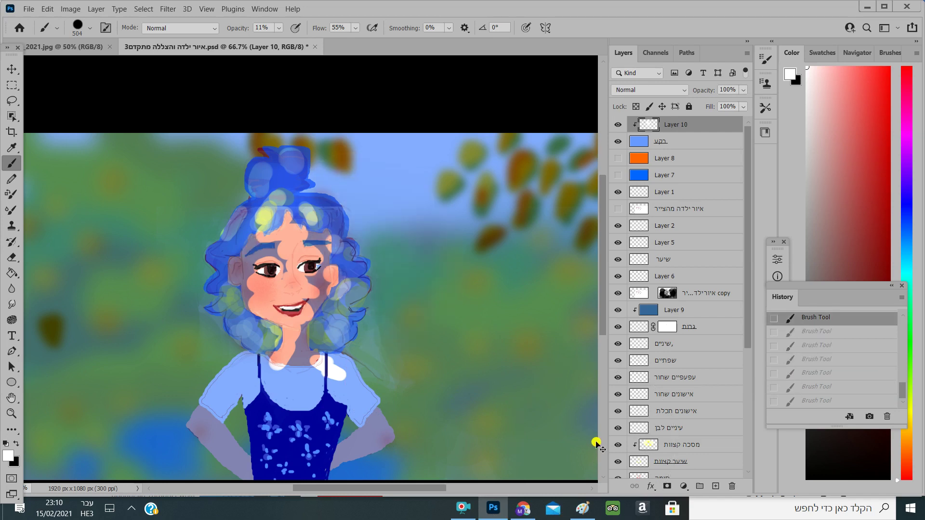
{"action": "key", "text": "ctrl+z"}
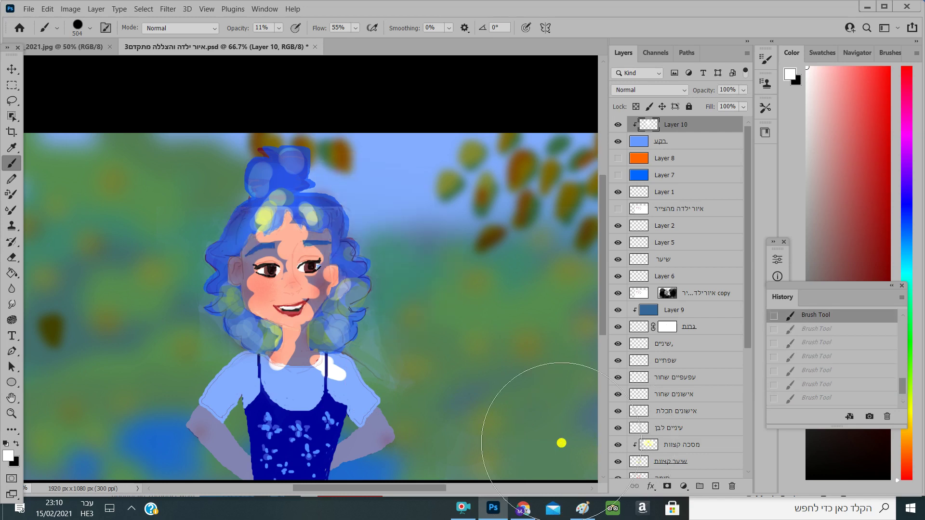
Redo three undone strokes near the face and hair, then make the brush smaller
{"action": "key", "text": "ctrl+shift+z"}
{"action": "key", "text": "ctrl+shift+z"}
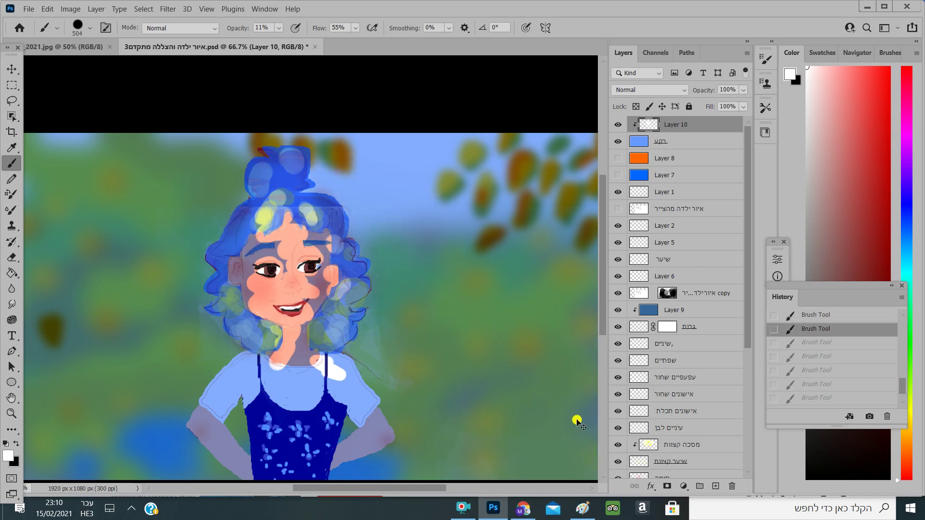
{"action": "key", "text": "ctrl+shift+z"}
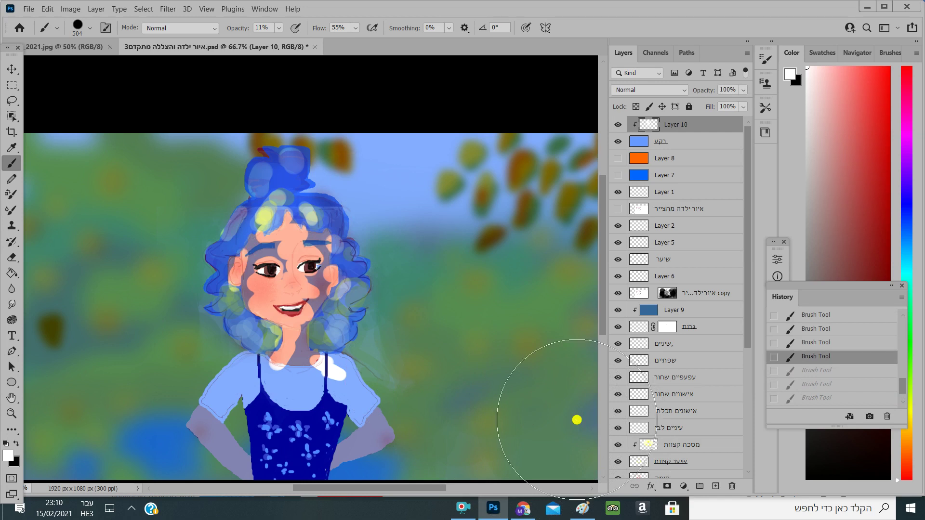
{"action": "right_click", "coordinate": [313, 416]}
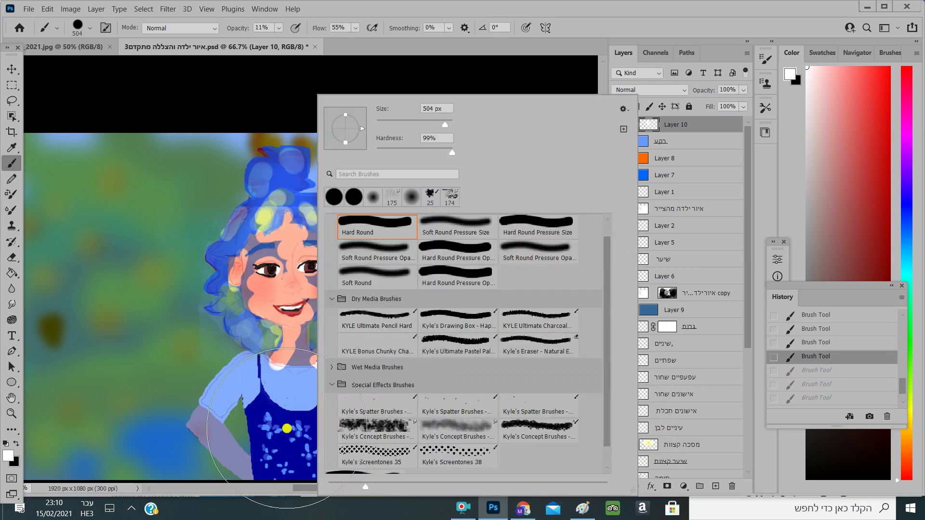
{"action": "left_click_drag", "start_coordinate": [202, 356], "coordinate": [114, 375]}
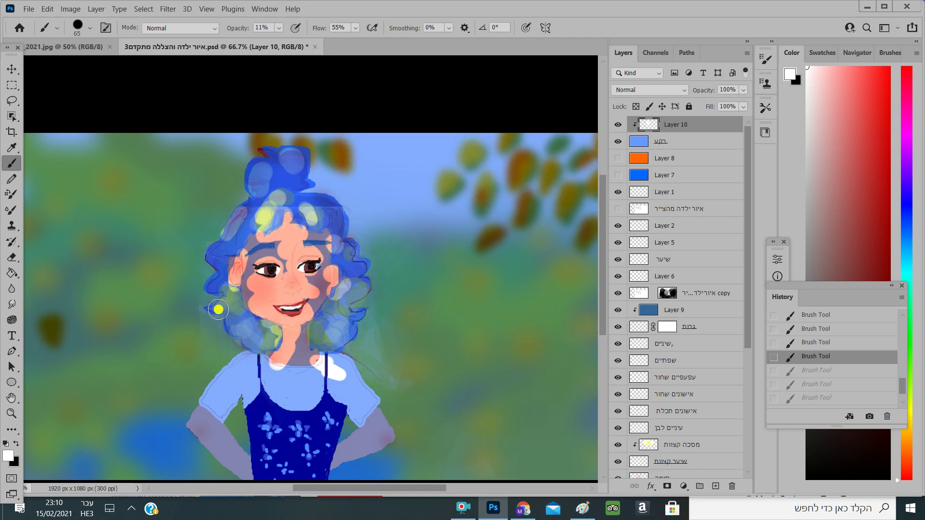
Test a faint lower-left hair highlight, undo it, and raise painting opacity to 39%
{"action": "left_click_drag", "start_coordinate": [229, 327], "coordinate": [240, 330]}
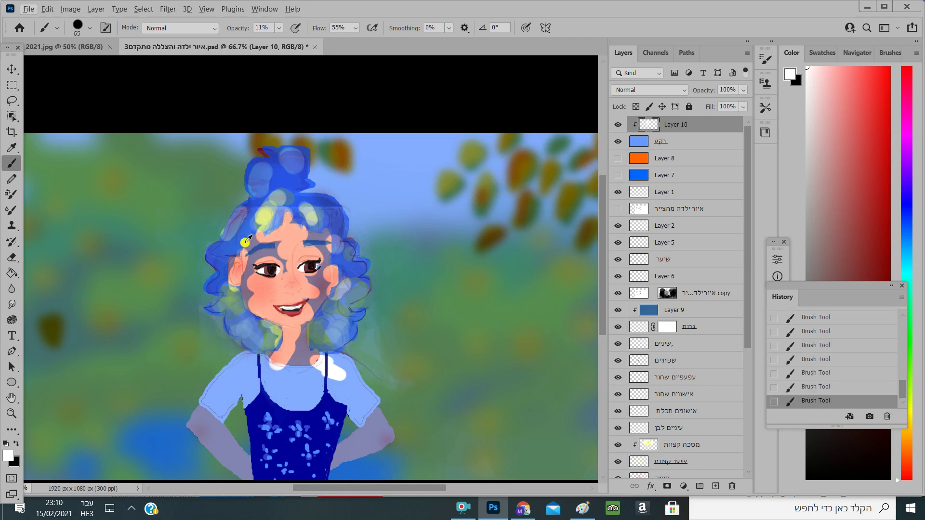
{"action": "mouse_move", "coordinate": [245, 241]}
{"action": "left_mouse_down"}
{"action": "mouse_move", "coordinate": [223, 249]}
{"action": "mouse_move", "coordinate": [238, 247]}
{"action": "left_mouse_up"}
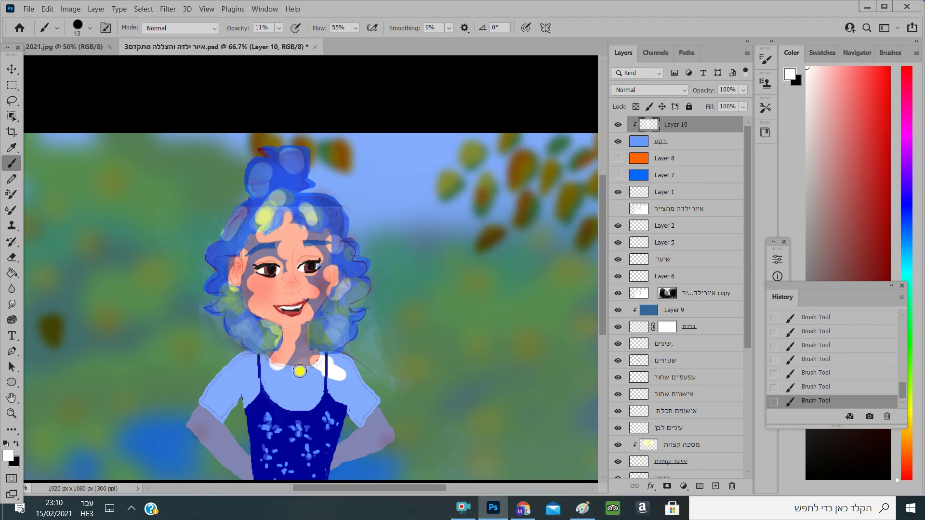
{"action": "key", "text": "ctrl+z"}
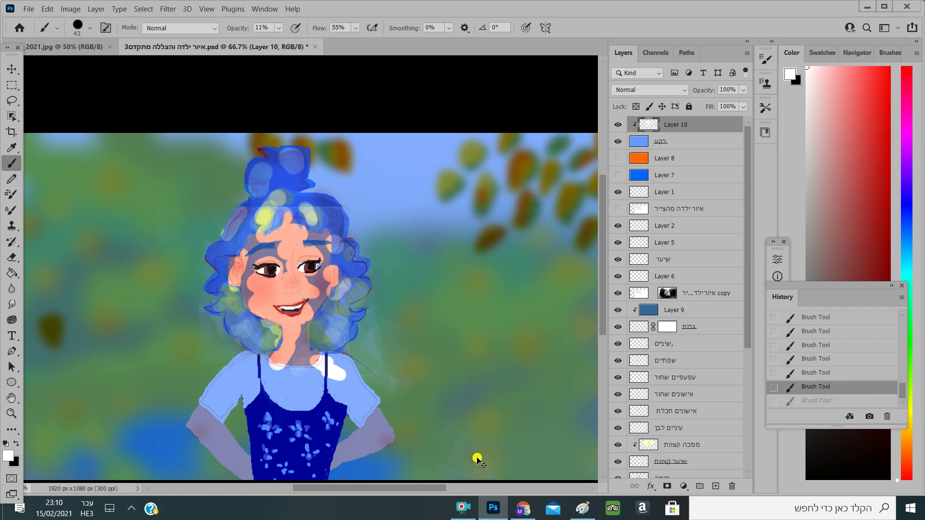
{"action": "key", "text": "ctrl+z"}
{"action": "key", "text": "ctrl+z"}
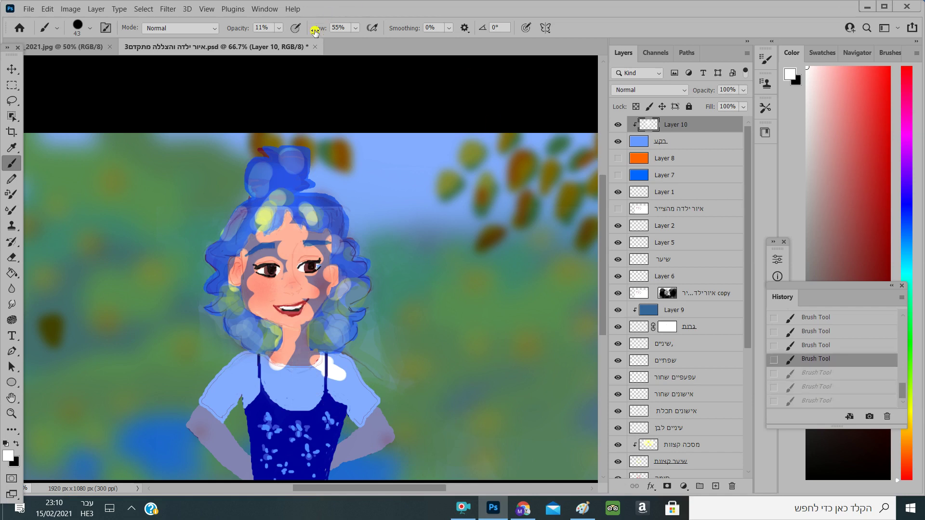
{"action": "left_click_drag", "start_coordinate": [240, 29], "coordinate": [248, 29]}
Paint soft white highlights at 39% on the neck, upper chest and left sleeve top
{"action": "left_click", "coordinate": [301, 281]}
{"action": "left_click_drag", "start_coordinate": [302, 368], "coordinate": [292, 373]}
{"action": "mouse_move", "coordinate": [302, 366]}
{"action": "left_mouse_down"}
{"action": "mouse_move", "coordinate": [288, 388]}
{"action": "mouse_move", "coordinate": [305, 382]}
{"action": "mouse_move", "coordinate": [313, 408]}
{"action": "left_mouse_up"}
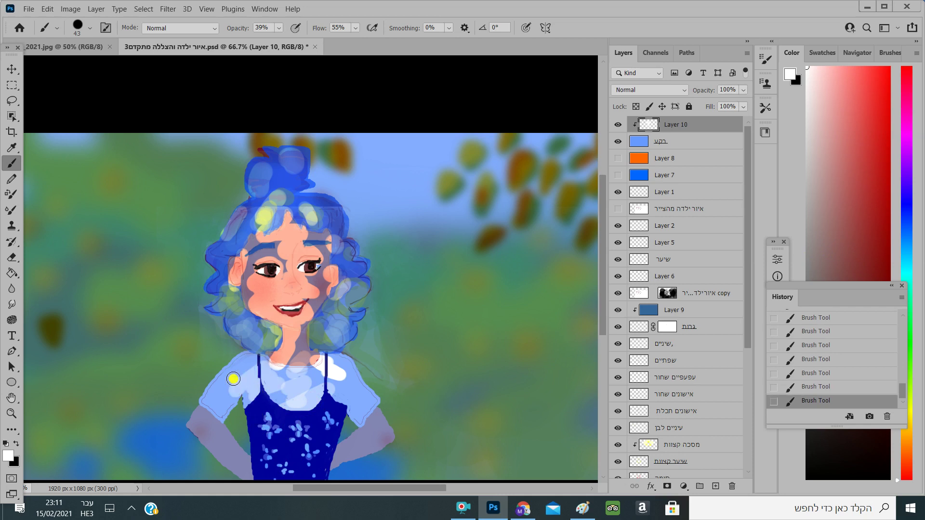
{"action": "left_click_drag", "start_coordinate": [234, 382], "coordinate": [249, 361]}
Lighten the top of the right sleeve, repainting a shorter highlight after an undo
{"action": "left_click_drag", "start_coordinate": [374, 402], "coordinate": [363, 374]}
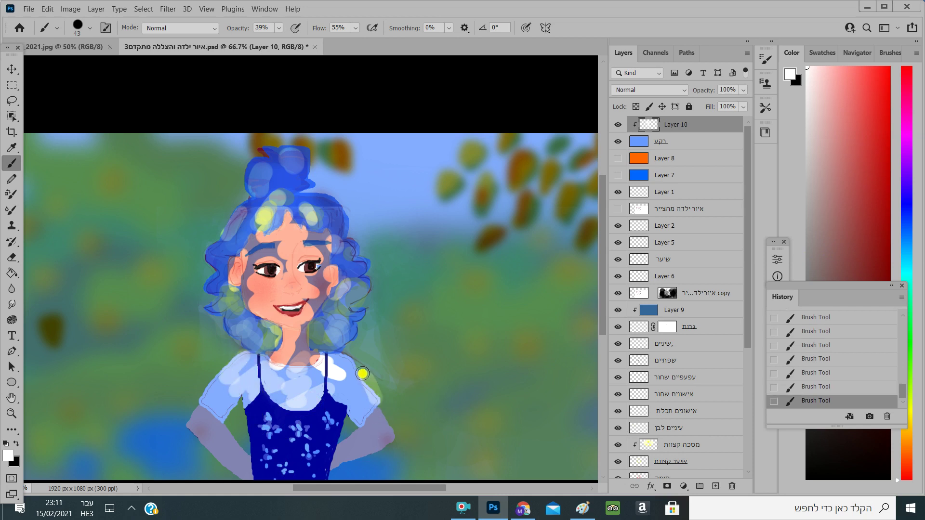
{"action": "key", "text": "ctrl+z"}
{"action": "left_click_drag", "start_coordinate": [364, 405], "coordinate": [368, 383]}
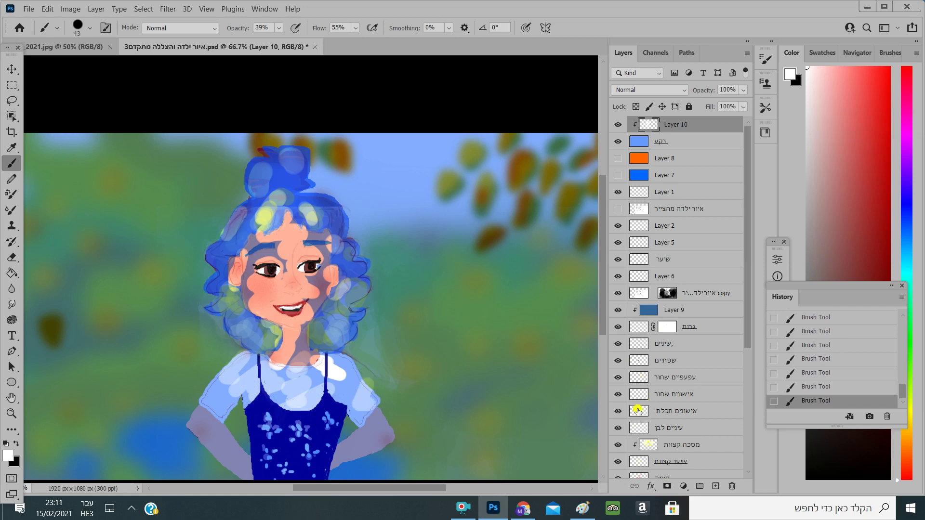
{"action": "left_click_drag", "start_coordinate": [370, 404], "coordinate": [375, 391]}
Select the חולצה לבן layer and toggle its visibility to compare it with the red shirt
{"action": "scroll", "coordinate": [664, 398], "scroll_direction": "down", "scroll_amount": 5}
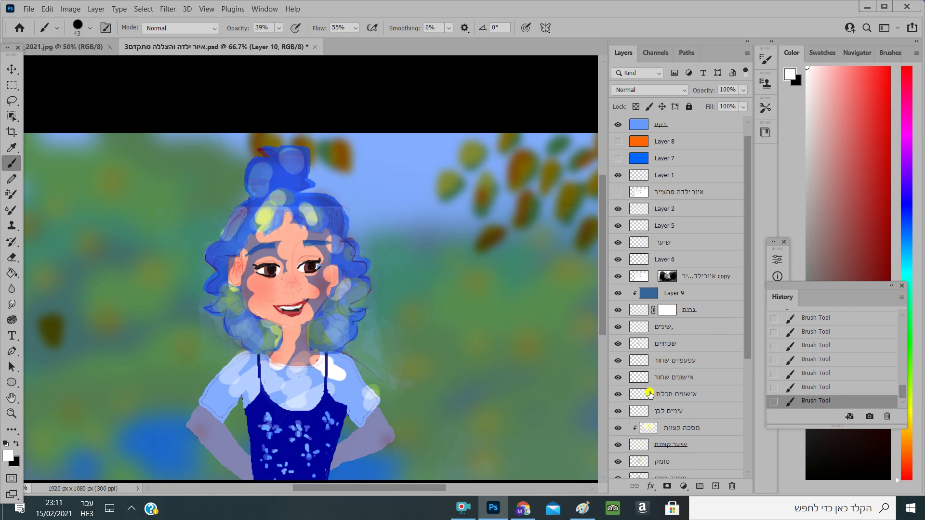
{"action": "scroll", "coordinate": [664, 398], "scroll_direction": "down", "scroll_amount": 2}
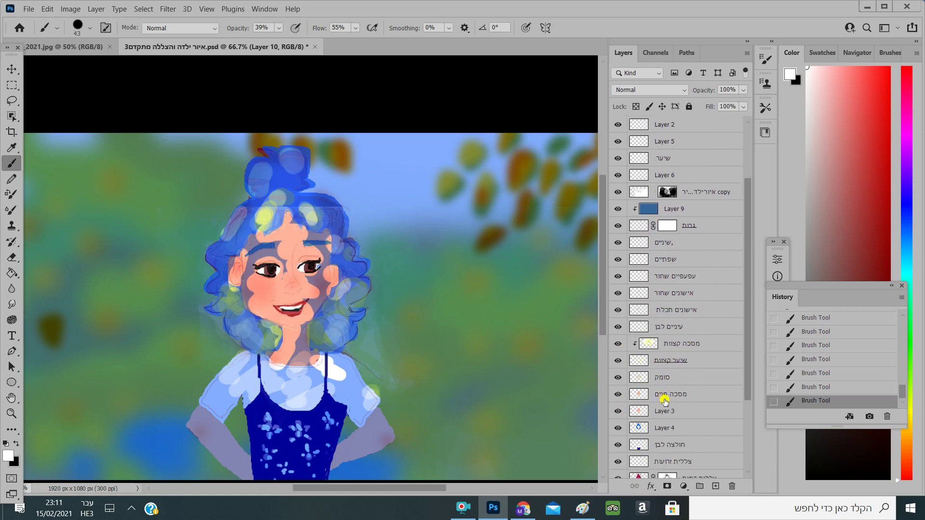
{"action": "left_click", "coordinate": [635, 427]}
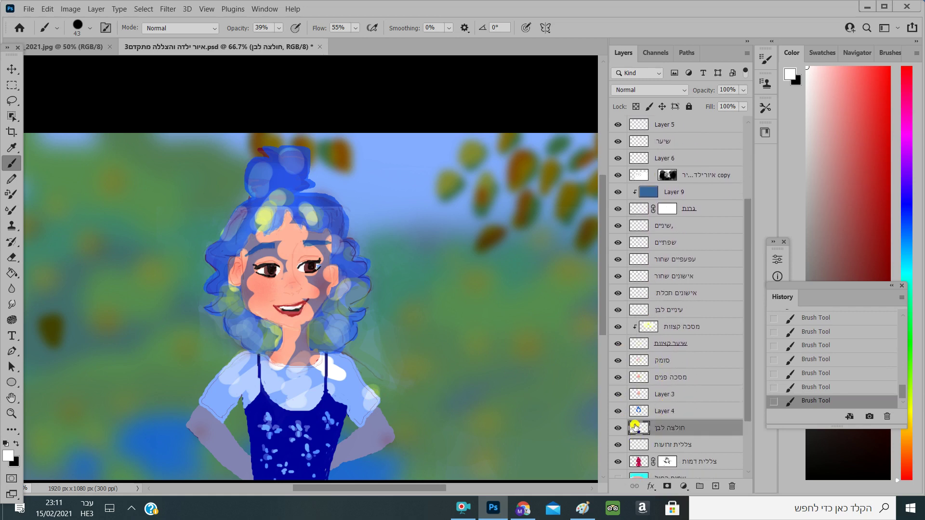
{"action": "left_click", "coordinate": [618, 427]}
{"action": "left_click", "coordinate": [619, 427]}
{"action": "left_click", "coordinate": [618, 428]}
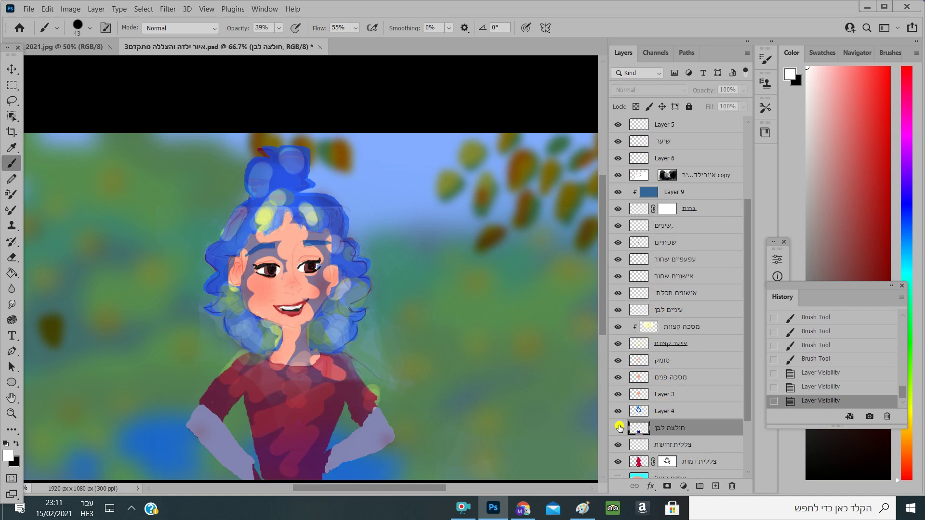
{"action": "left_click", "coordinate": [619, 428]}
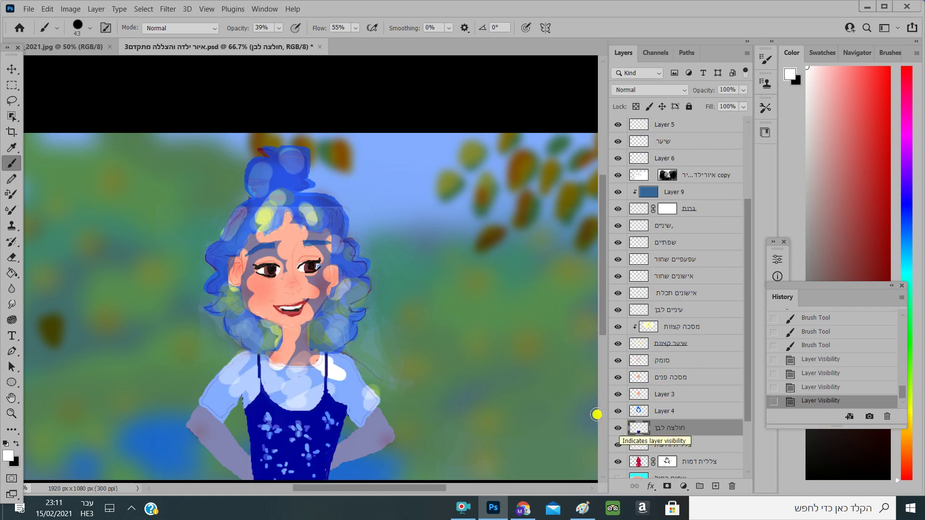
Paint two light strokes on the upper dress and move חולצה לבן up above מסכה קצוות
{"action": "mouse_move", "coordinate": [305, 444]}
{"action": "left_mouse_down"}
{"action": "mouse_move", "coordinate": [287, 439]}
{"action": "mouse_move", "coordinate": [306, 429]}
{"action": "mouse_move", "coordinate": [319, 484]}
{"action": "left_mouse_up"}
{"action": "left_click_drag", "start_coordinate": [276, 423], "coordinate": [275, 380]}
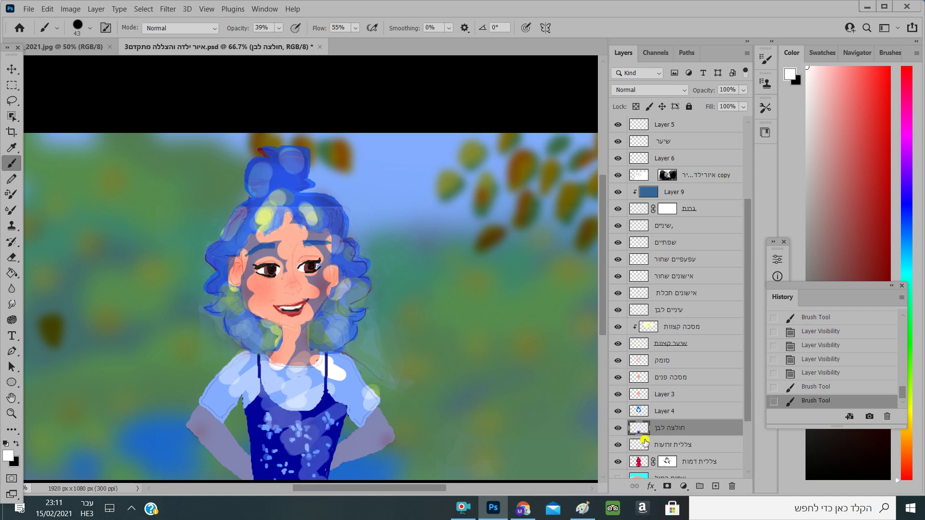
{"action": "left_click_drag", "start_coordinate": [654, 427], "coordinate": [651, 398]}
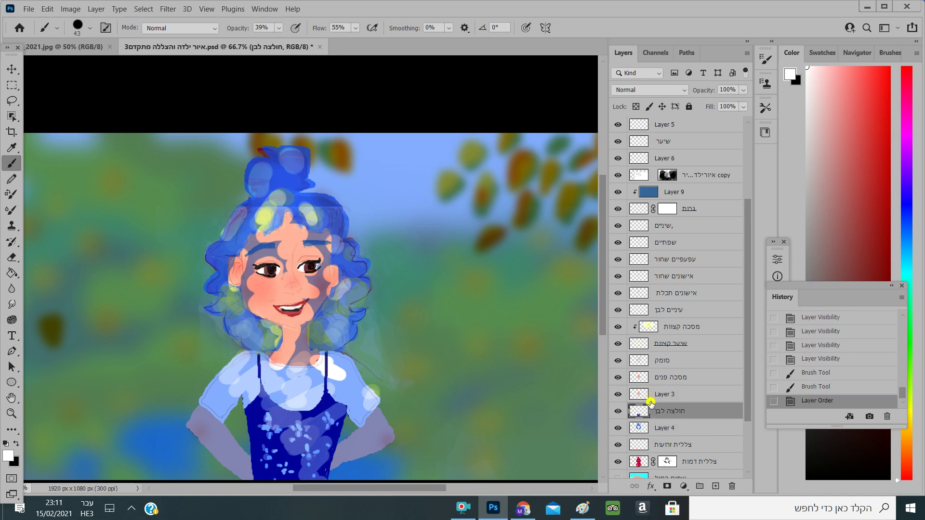
{"action": "left_click_drag", "start_coordinate": [656, 403], "coordinate": [651, 329]}
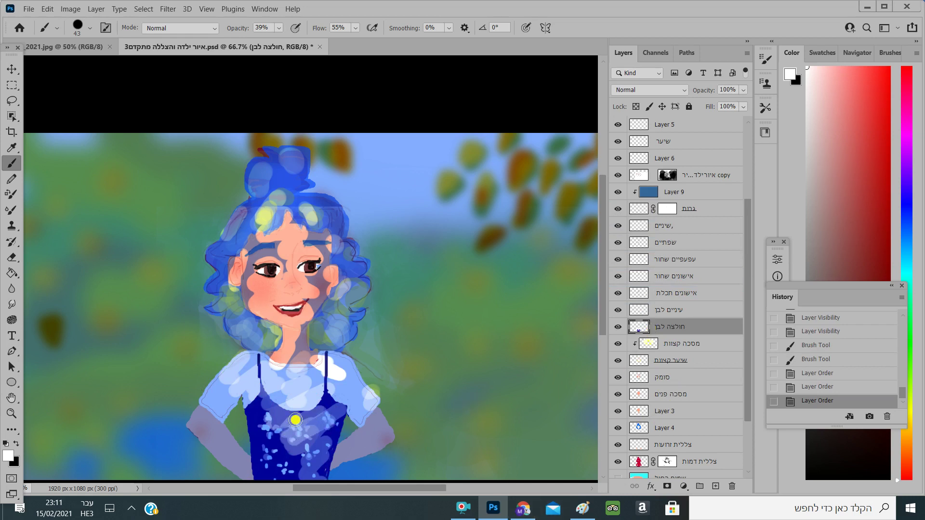
Paint light strokes over the lower dress, undoing two and repainting one highlight
{"action": "mouse_move", "coordinate": [280, 421]}
{"action": "left_mouse_down"}
{"action": "mouse_move", "coordinate": [264, 405]}
{"action": "mouse_move", "coordinate": [281, 430]}
{"action": "left_mouse_up"}
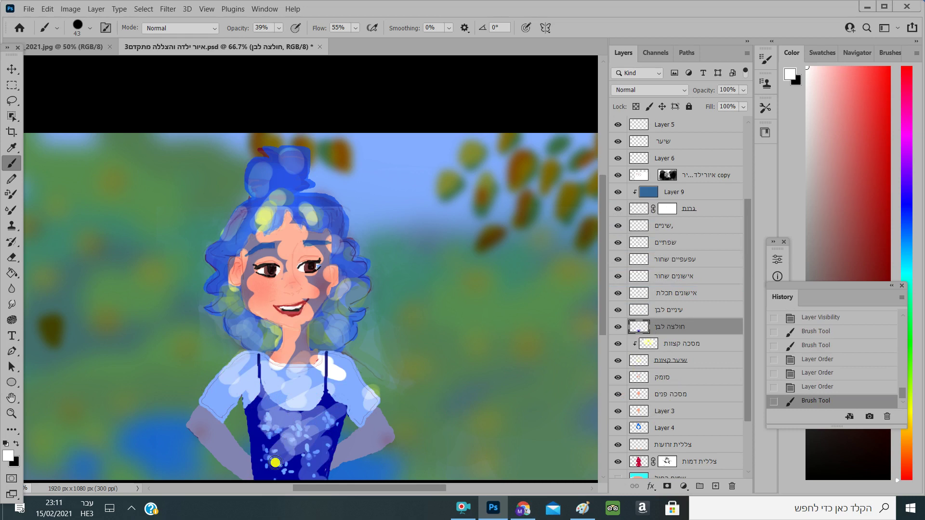
{"action": "mouse_move", "coordinate": [274, 485]}
{"action": "left_mouse_down"}
{"action": "mouse_move", "coordinate": [281, 476]}
{"action": "mouse_move", "coordinate": [244, 469]}
{"action": "mouse_move", "coordinate": [295, 409]}
{"action": "left_mouse_up"}
{"action": "key", "text": "ctrl+z"}
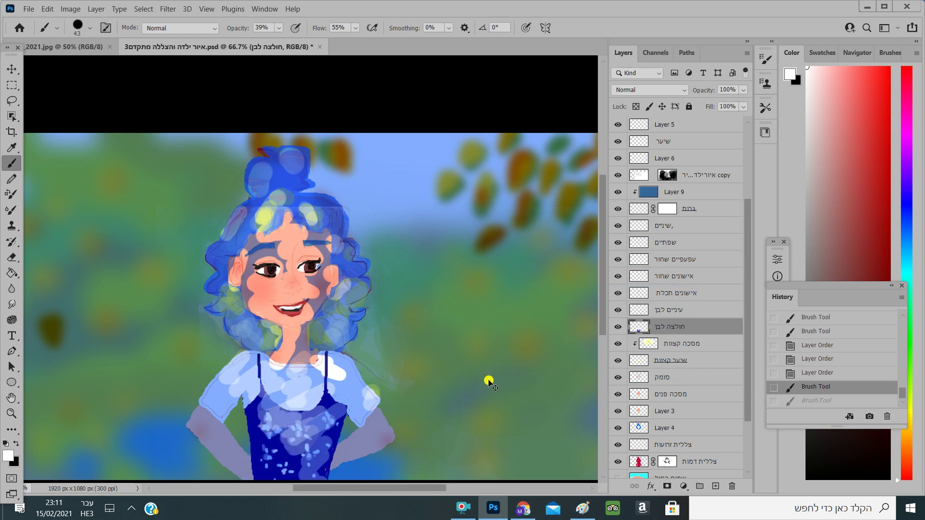
{"action": "key", "text": "ctrl+z"}
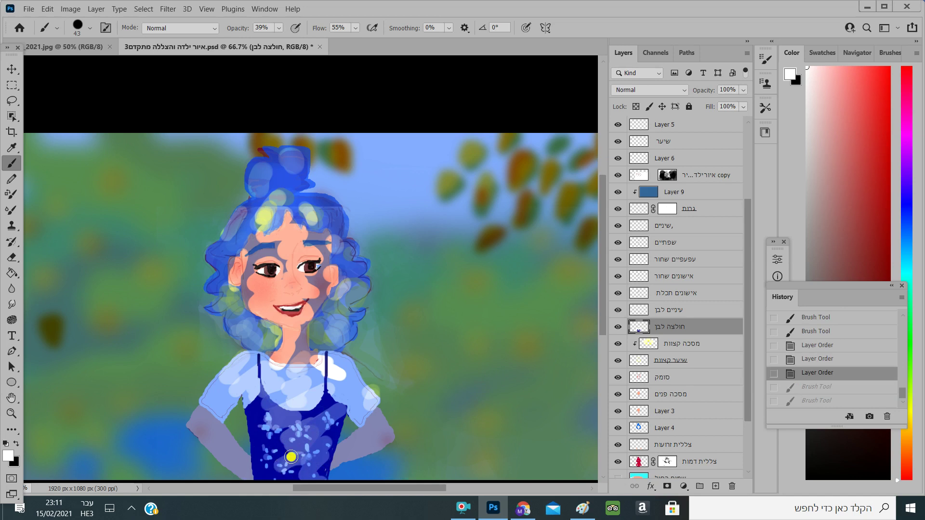
{"action": "mouse_move", "coordinate": [270, 456]}
{"action": "left_mouse_down"}
{"action": "mouse_move", "coordinate": [295, 443]}
{"action": "mouse_move", "coordinate": [260, 458]}
{"action": "mouse_move", "coordinate": [278, 446]}
{"action": "mouse_move", "coordinate": [274, 454]}
{"action": "mouse_move", "coordinate": [302, 454]}
{"action": "mouse_move", "coordinate": [313, 484]}
{"action": "left_mouse_up"}
Add faint highlights on the left collar and lower left hair, undoing the small neck stroke
{"action": "mouse_move", "coordinate": [293, 433]}
{"action": "left_mouse_down"}
{"action": "mouse_move", "coordinate": [271, 430]}
{"action": "mouse_move", "coordinate": [268, 417]}
{"action": "left_mouse_up"}
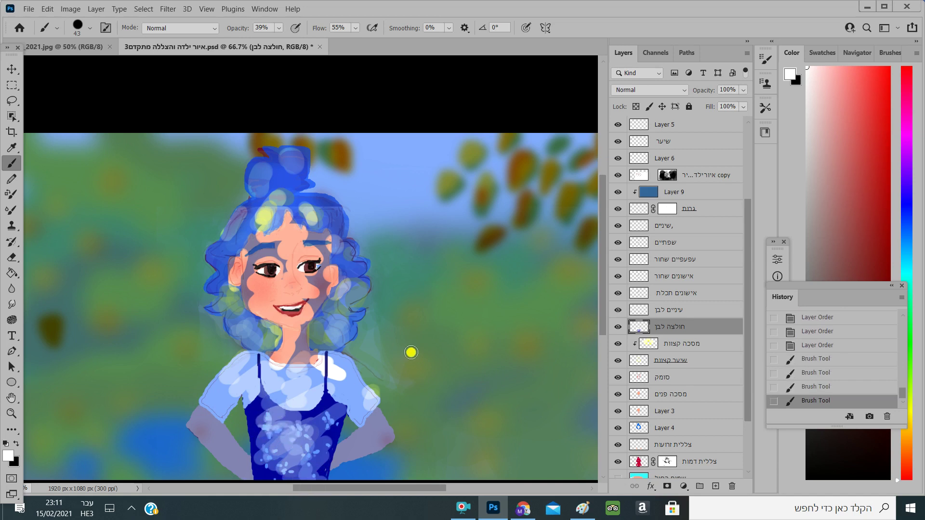
{"action": "left_click", "coordinate": [273, 357]}
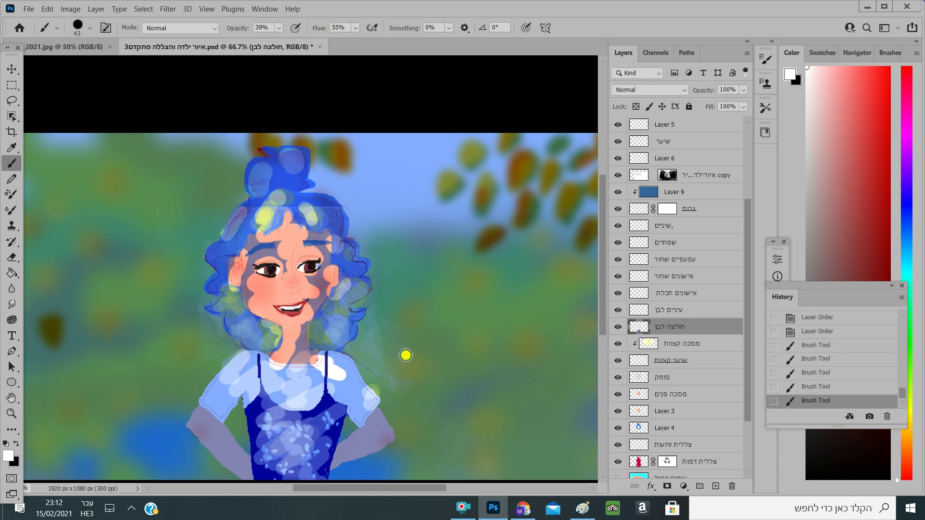
{"action": "left_click_drag", "start_coordinate": [248, 319], "coordinate": [230, 323]}
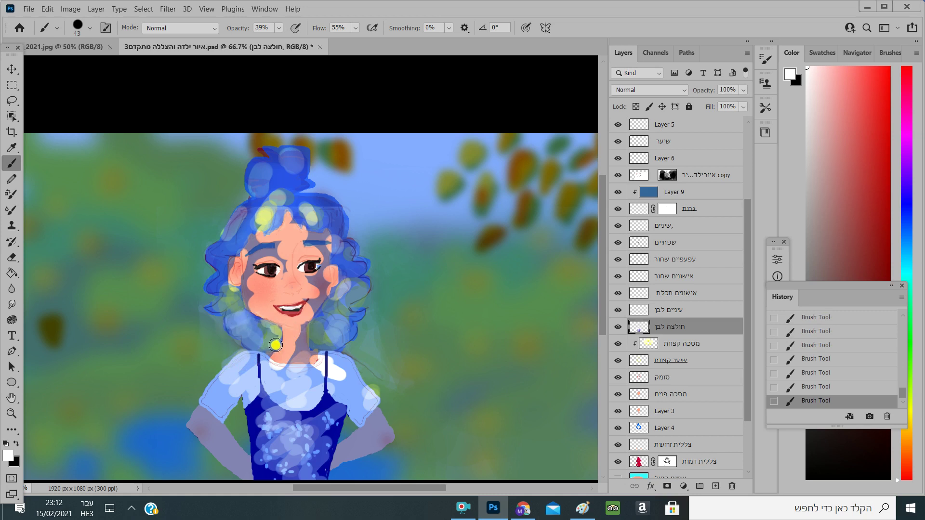
{"action": "key", "text": "ctrl+z"}
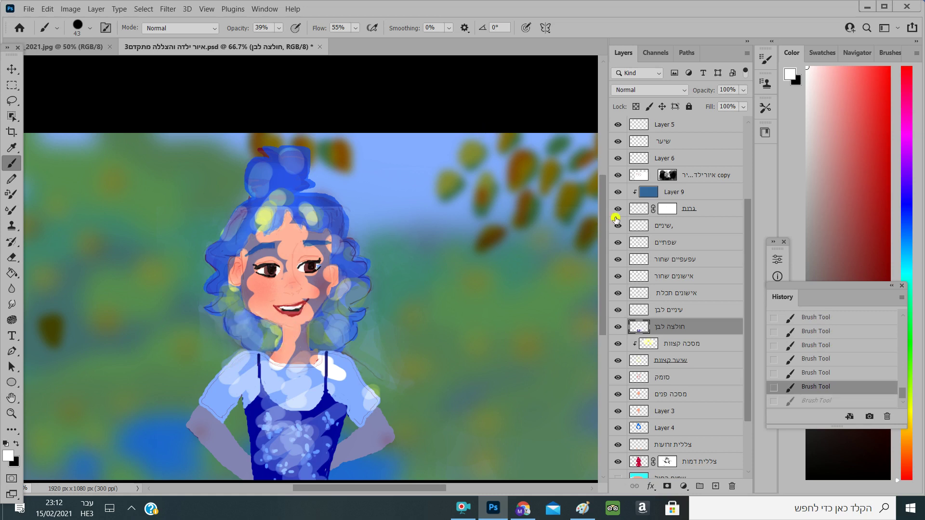
Check Layer 9, then hide both the blue Layer 7 and orange Layer 8 tints
{"action": "left_click", "coordinate": [619, 193]}
{"action": "left_click", "coordinate": [618, 193]}
{"action": "scroll", "coordinate": [620, 195], "scroll_direction": "up", "scroll_amount": 5}
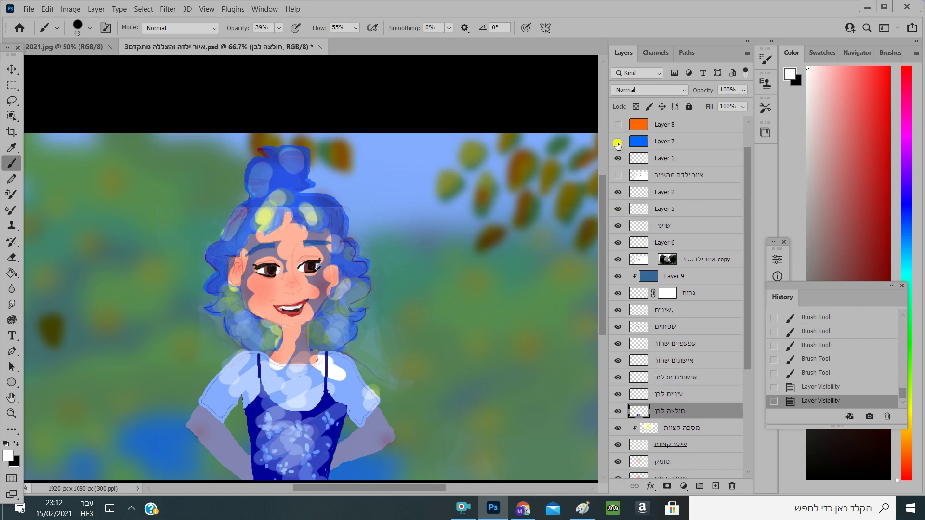
{"action": "left_click", "coordinate": [617, 140]}
{"action": "left_click", "coordinate": [619, 125]}
{"action": "left_click", "coordinate": [620, 124]}
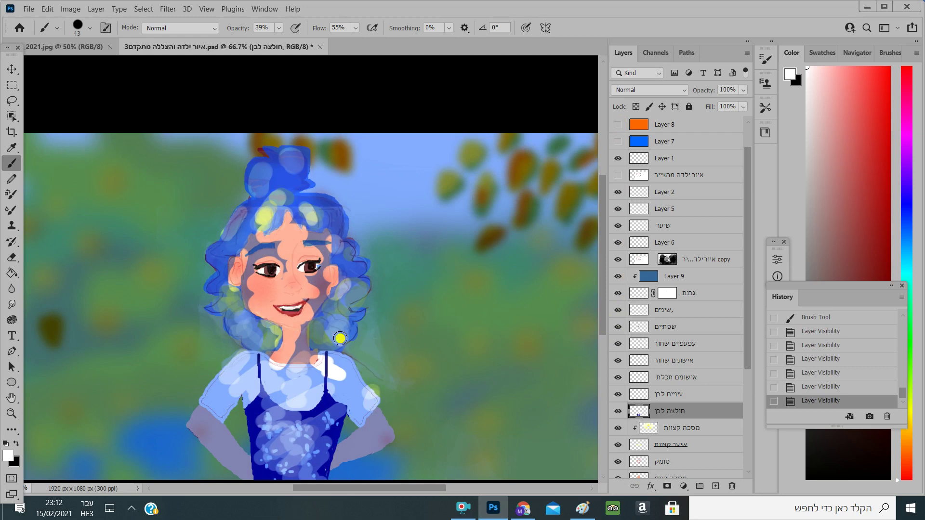
Make the עיניים לבן layer the active painting layer
{"action": "scroll", "coordinate": [548, 387], "scroll_direction": "down", "scroll_amount": 2}
{"action": "scroll", "coordinate": [548, 387], "scroll_direction": "down", "scroll_amount": 2}
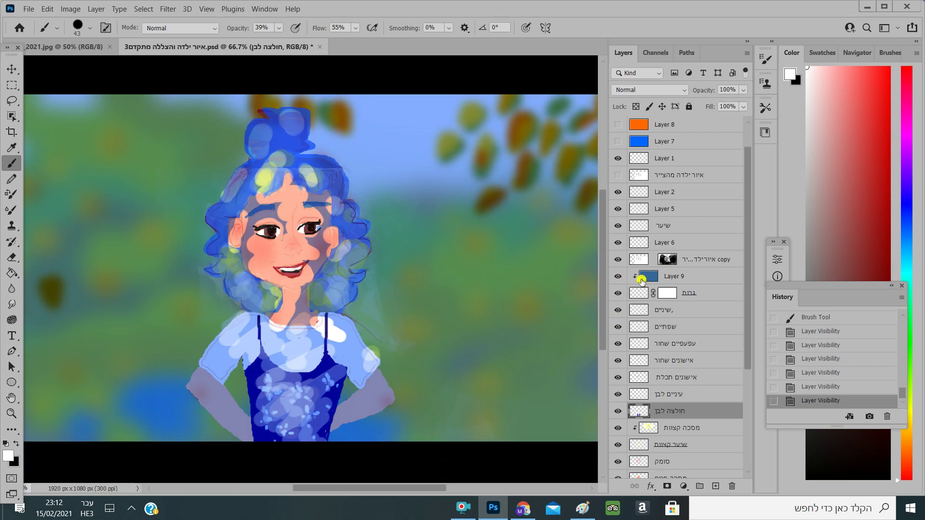
{"action": "scroll", "coordinate": [633, 316], "scroll_direction": "down", "scroll_amount": 1}
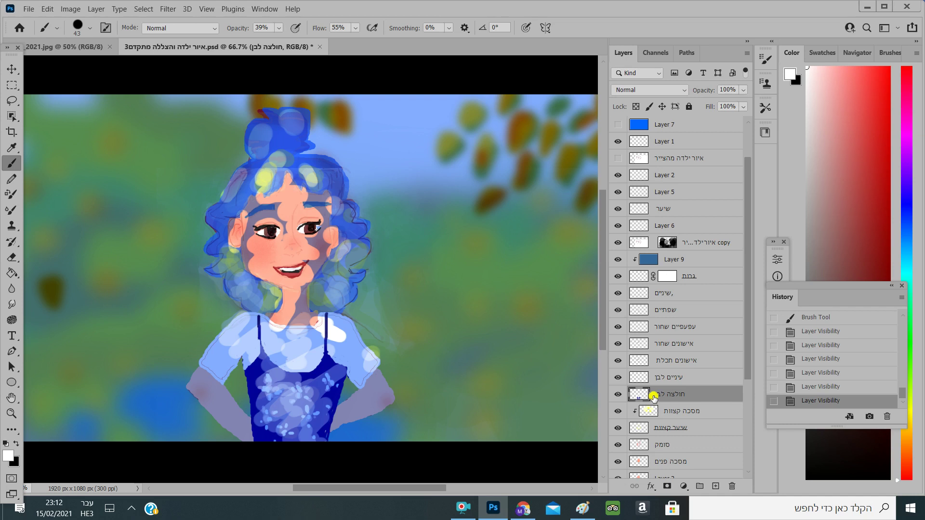
{"action": "scroll", "coordinate": [654, 396], "scroll_direction": "down", "scroll_amount": 2}
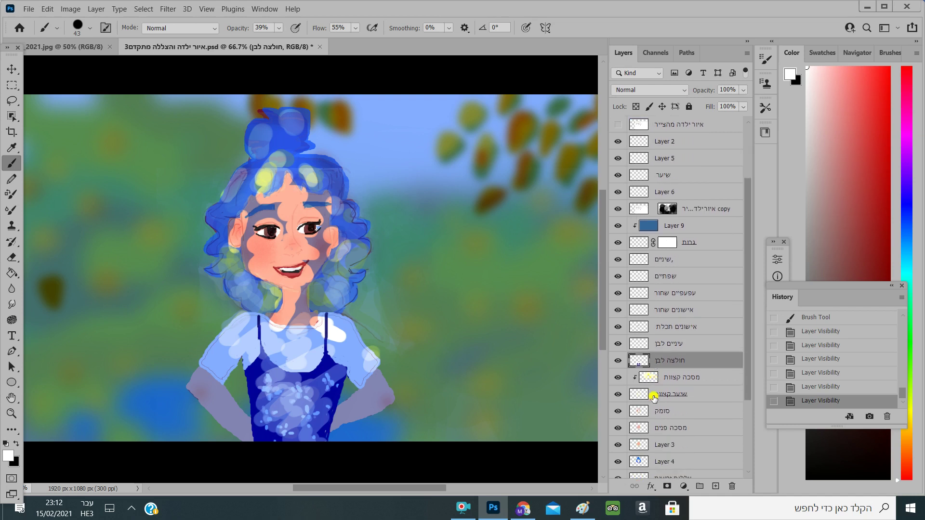
{"action": "key", "text": "alt+bracketright"}
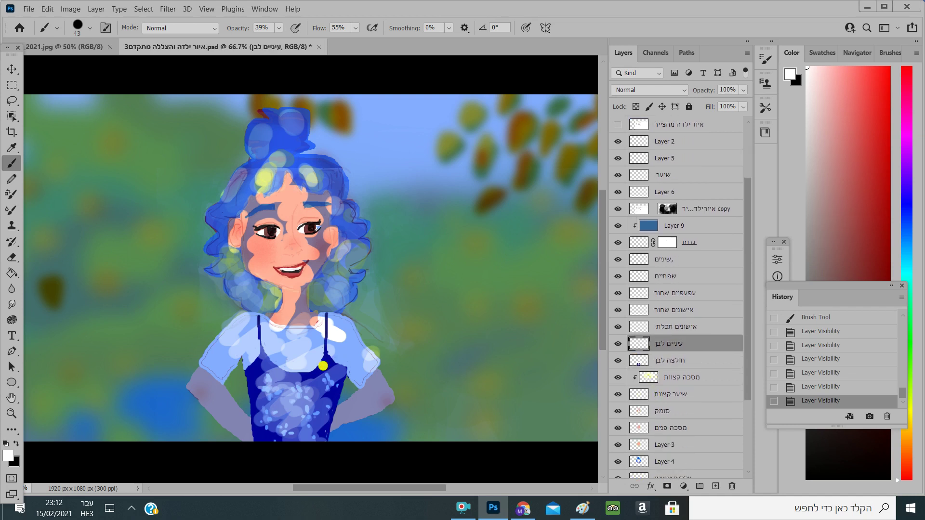
{"action": "mouse_move", "coordinate": [315, 389]}
{"action": "left_mouse_down"}
{"action": "mouse_move", "coordinate": [294, 401]}
{"action": "mouse_move", "coordinate": [294, 359]}
{"action": "mouse_move", "coordinate": [286, 381]}
{"action": "mouse_move", "coordinate": [301, 404]}
{"action": "left_mouse_up"}
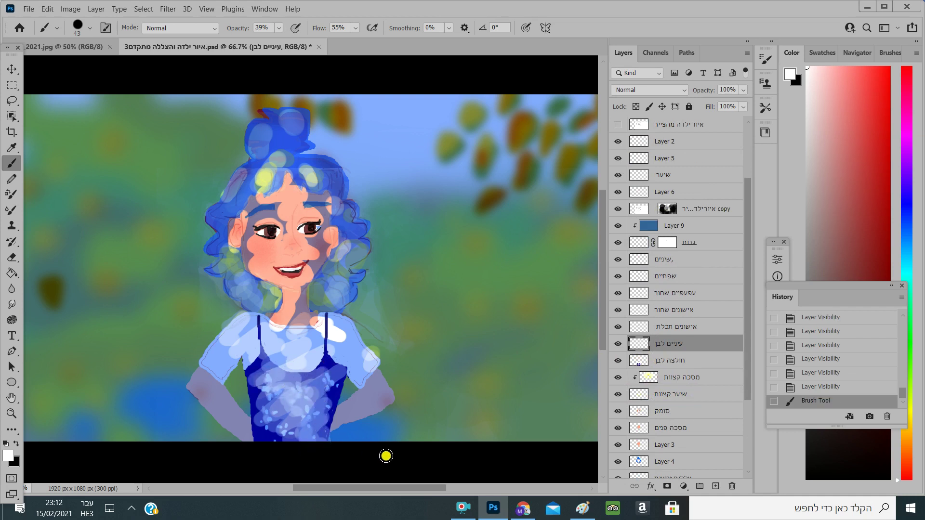
{"action": "left_click", "coordinate": [17, 444]}
{"action": "mouse_move", "coordinate": [295, 401]}
{"action": "left_mouse_down"}
{"action": "mouse_move", "coordinate": [272, 406]}
{"action": "mouse_move", "coordinate": [293, 409]}
{"action": "left_mouse_up"}
{"action": "key", "text": "ctrl+z"}
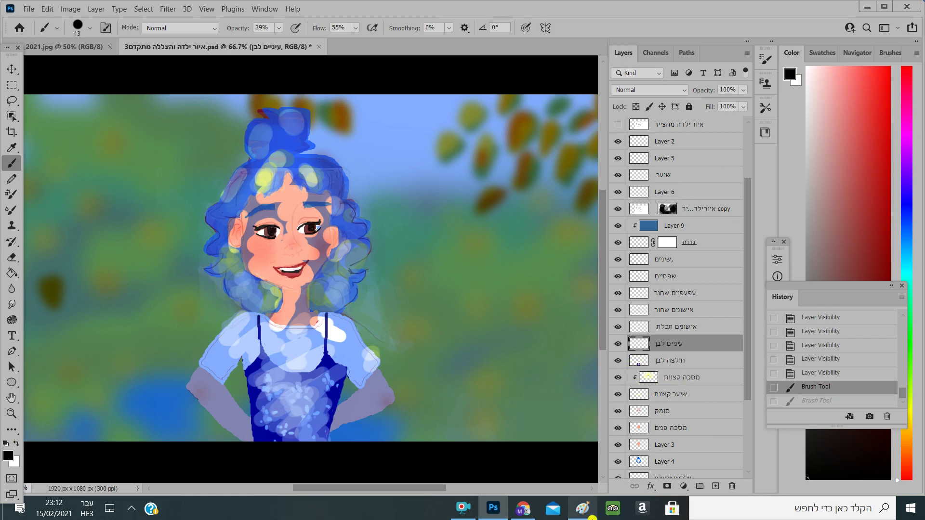
{"action": "key", "text": "ctrl+z"}
{"action": "key", "text": "ctrl+z"}
{"action": "key", "text": "ctrl+z"}
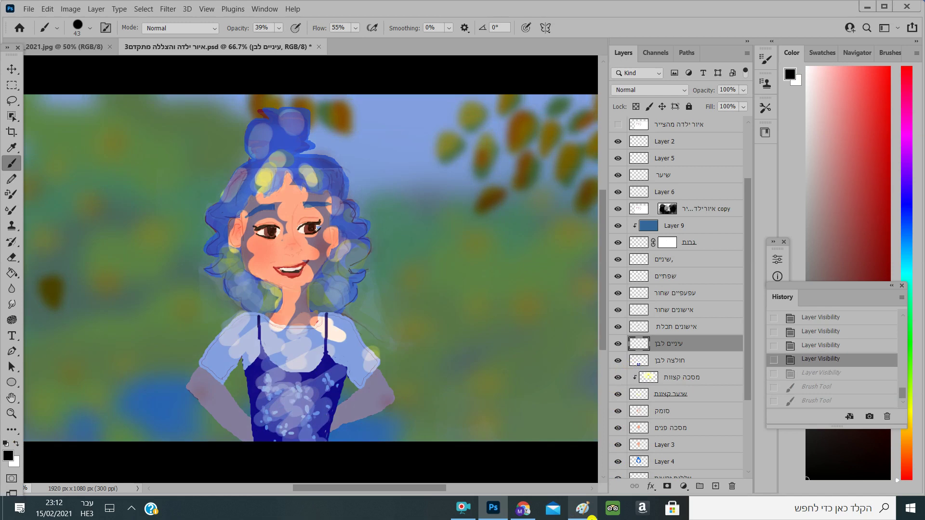
{"action": "key", "text": "ctrl+z"}
{"action": "key", "text": "ctrl+z"}
{"action": "key", "text": "ctrl+z"}
{"action": "key", "text": "ctrl+z"}
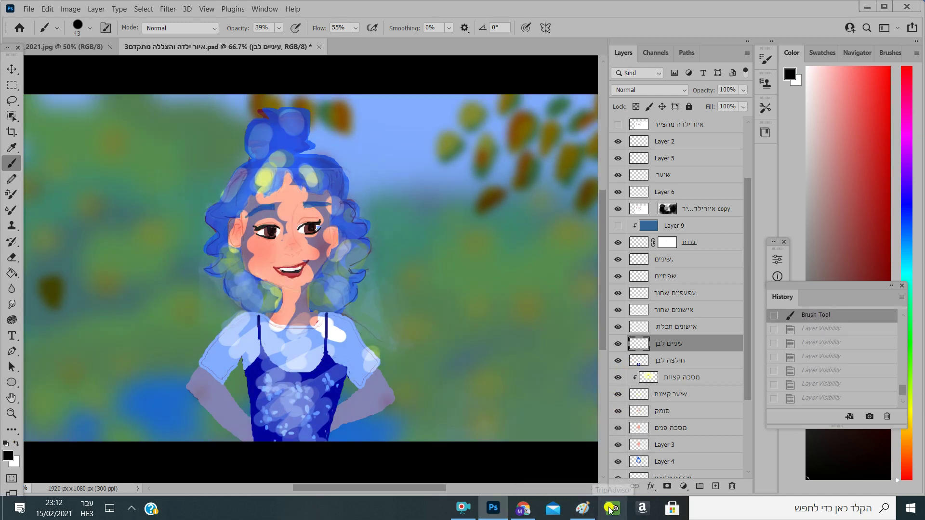
{"action": "key", "text": "ctrl+shift+z"}
{"action": "key", "text": "ctrl+shift+z"}
{"action": "key", "text": "ctrl+shift+z"}
{"action": "key", "text": "ctrl+shift+z"}
{"action": "key", "text": "ctrl+shift+z"}
{"action": "key", "text": "ctrl+shift+z"}
{"action": "key", "text": "ctrl+shift+z"}
{"action": "key", "text": "ctrl+shift+z"}
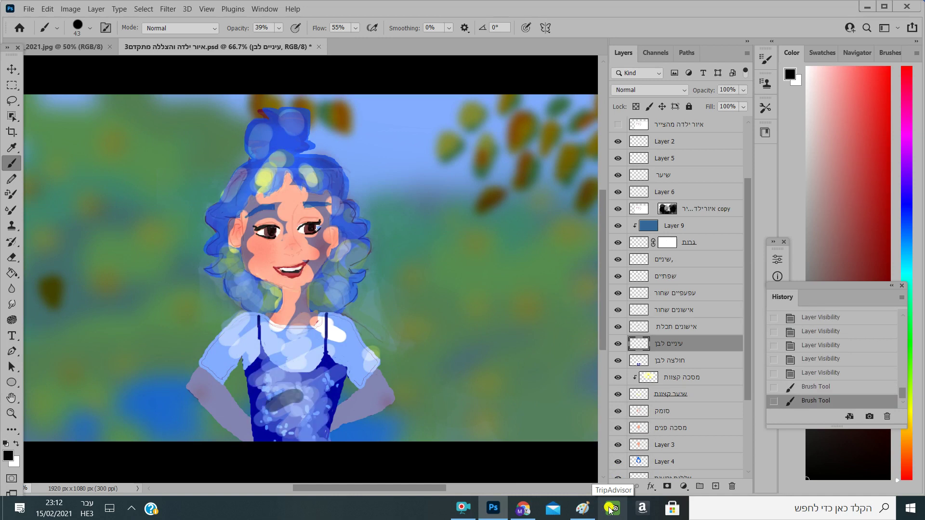
{"action": "key", "text": "ctrl+z"}
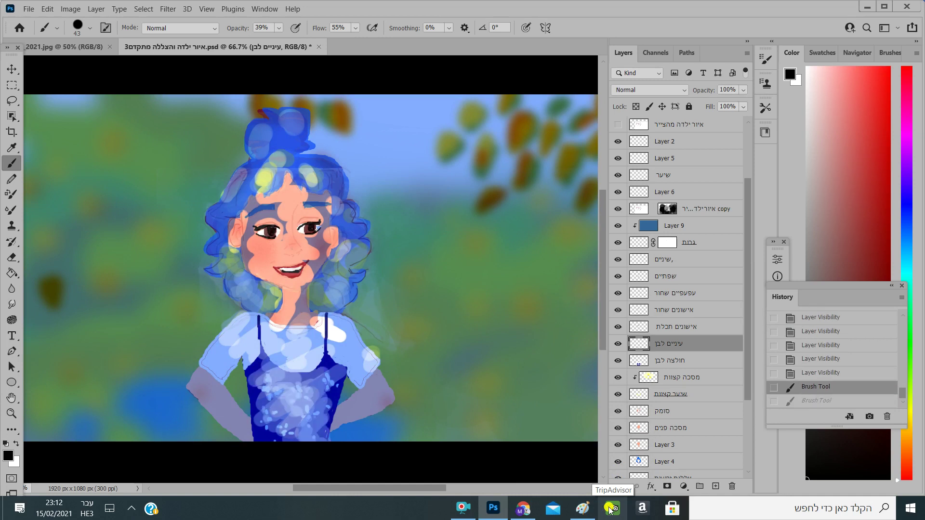
{"action": "key", "text": "ctrl+z"}
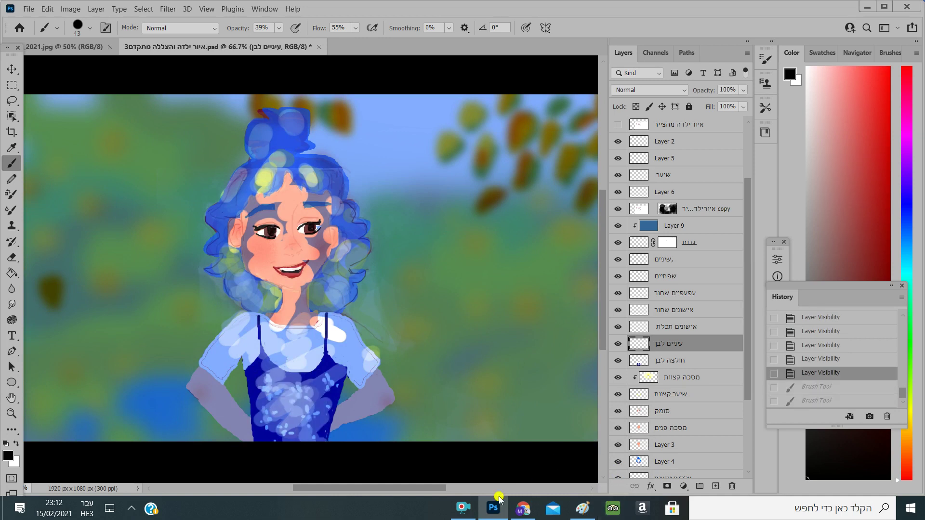
Paint soft white strokes on the lower dress, shrinking the brush from 43 to 19
{"action": "left_click", "coordinate": [17, 443]}
{"action": "mouse_move", "coordinate": [299, 427]}
{"action": "left_mouse_down"}
{"action": "mouse_move", "coordinate": [284, 429]}
{"action": "mouse_move", "coordinate": [296, 405]}
{"action": "mouse_move", "coordinate": [297, 433]}
{"action": "left_mouse_up"}
{"action": "left_click_drag", "start_coordinate": [135, 352], "coordinate": [140, 345]}
{"action": "mouse_move", "coordinate": [279, 436]}
{"action": "left_mouse_down"}
{"action": "mouse_move", "coordinate": [320, 393]}
{"action": "mouse_move", "coordinate": [302, 438]}
{"action": "mouse_move", "coordinate": [304, 426]}
{"action": "left_mouse_up"}
{"action": "left_click_drag", "start_coordinate": [294, 377], "coordinate": [269, 376]}
Dab faint highlights on the left arm, then undo them and the dress strokes
{"action": "left_click", "coordinate": [207, 378]}
{"action": "left_click", "coordinate": [220, 379]}
{"action": "left_click", "coordinate": [218, 407]}
{"action": "left_click_drag", "start_coordinate": [222, 402], "coordinate": [206, 395]}
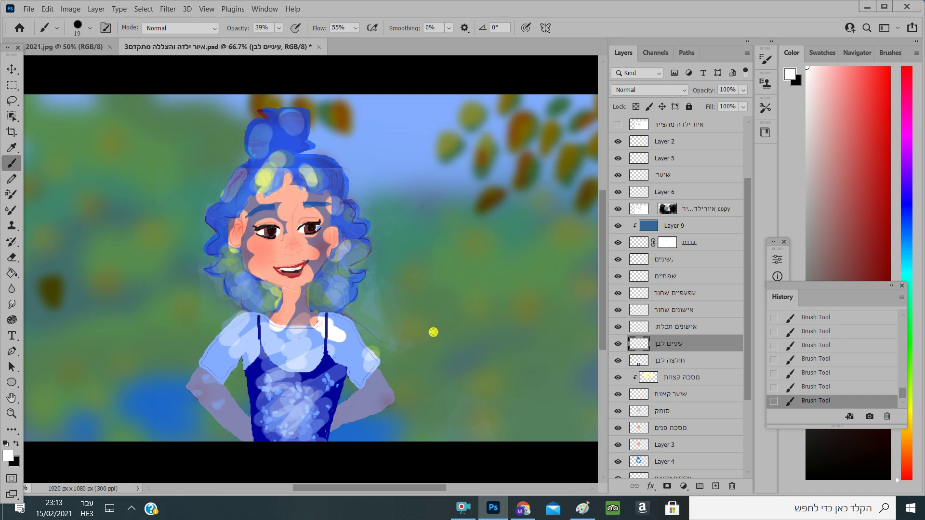
{"action": "key", "text": "ctrl+alt+z"}
{"action": "key", "text": "ctrl+alt+z"}
{"action": "key", "text": "ctrl+alt+z"}
{"action": "key", "text": "ctrl+alt+z"}
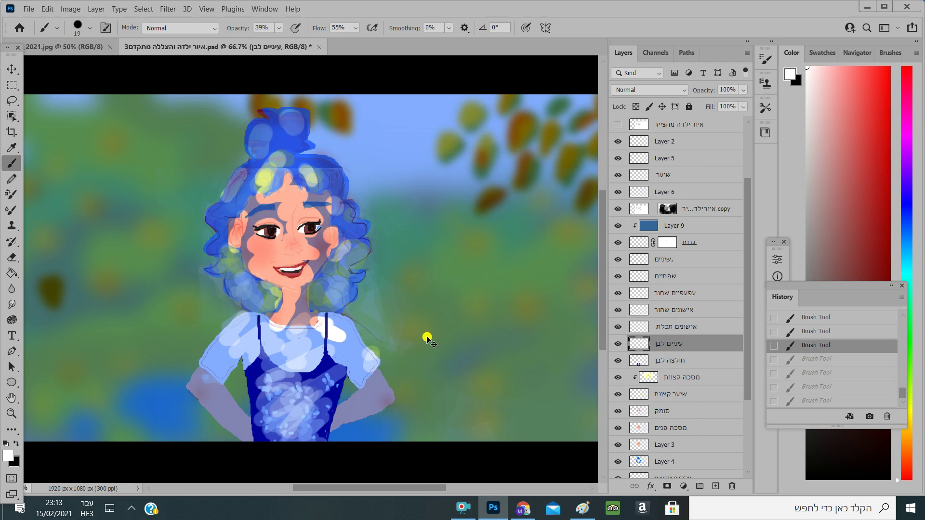
{"action": "key", "text": "ctrl+alt+z"}
{"action": "key", "text": "ctrl+alt+z"}
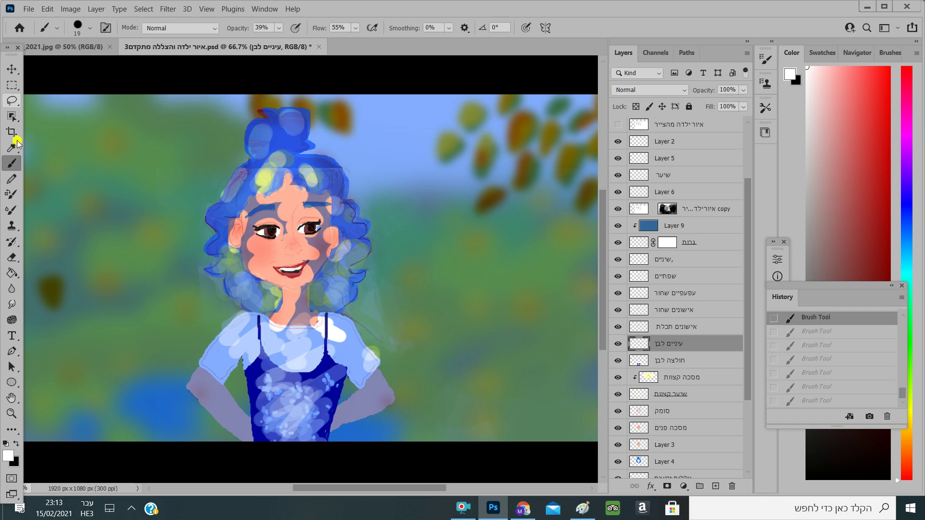
{"action": "key", "text": "ctrl+alt+z"}
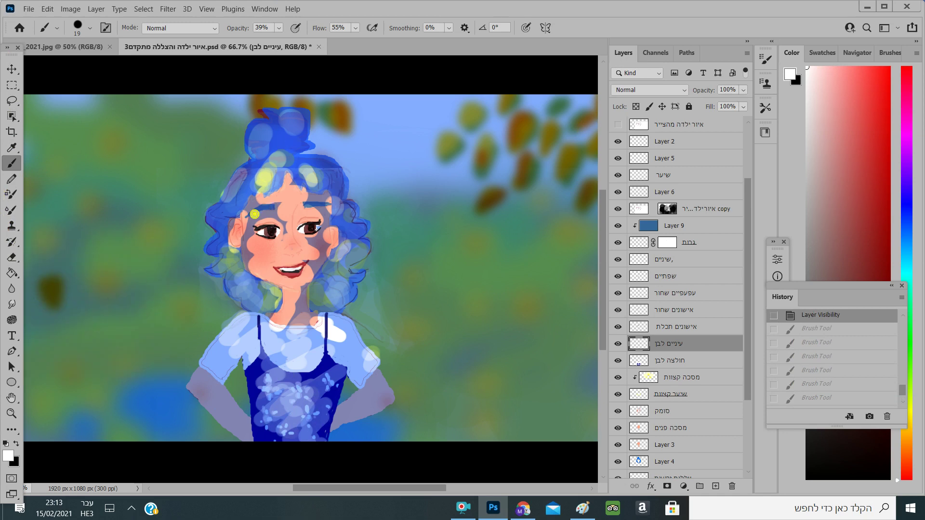
Leave one faint white dab on the upper hair, undoing the two hair-bun strokes
{"action": "left_click", "coordinate": [266, 208]}
{"action": "left_click", "coordinate": [281, 148]}
{"action": "left_click_drag", "start_coordinate": [297, 141], "coordinate": [311, 139]}
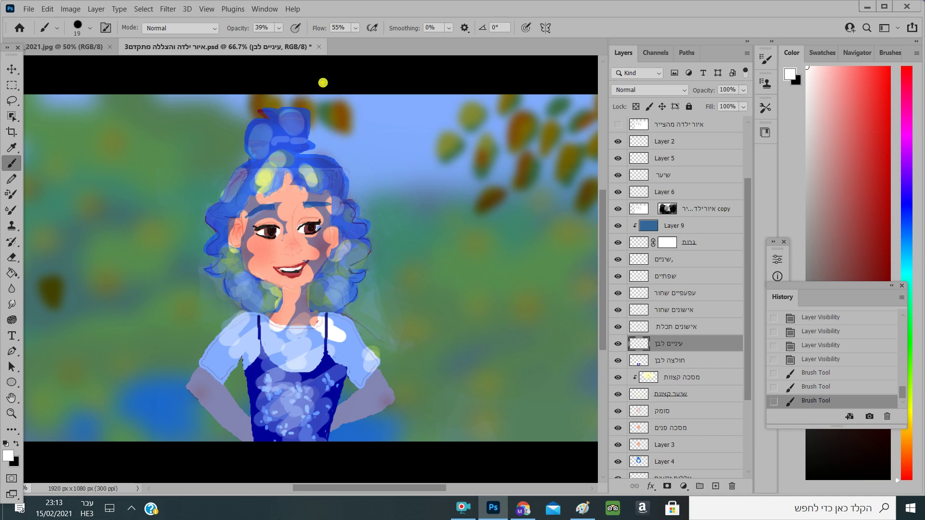
{"action": "key", "text": "ctrl+z"}
{"action": "key", "text": "ctrl+z"}
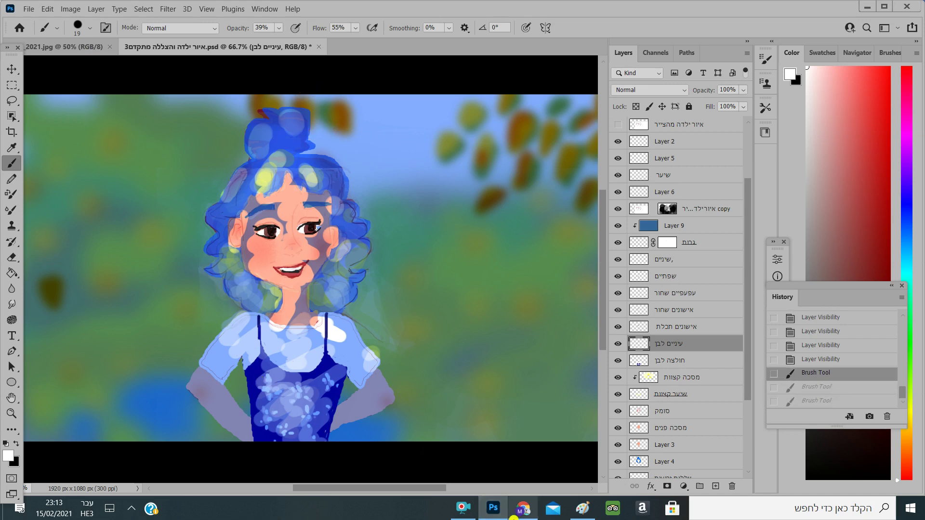
{"action": "left_click", "coordinate": [464, 508]}
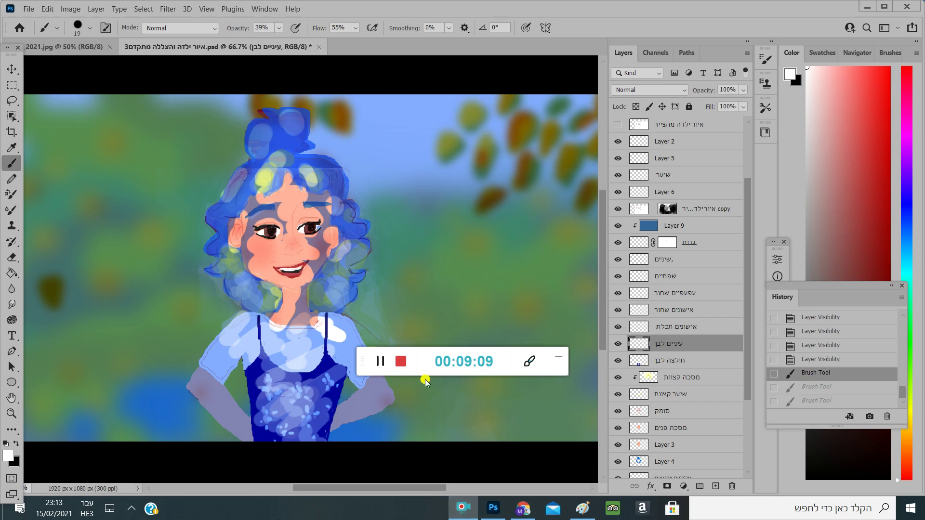